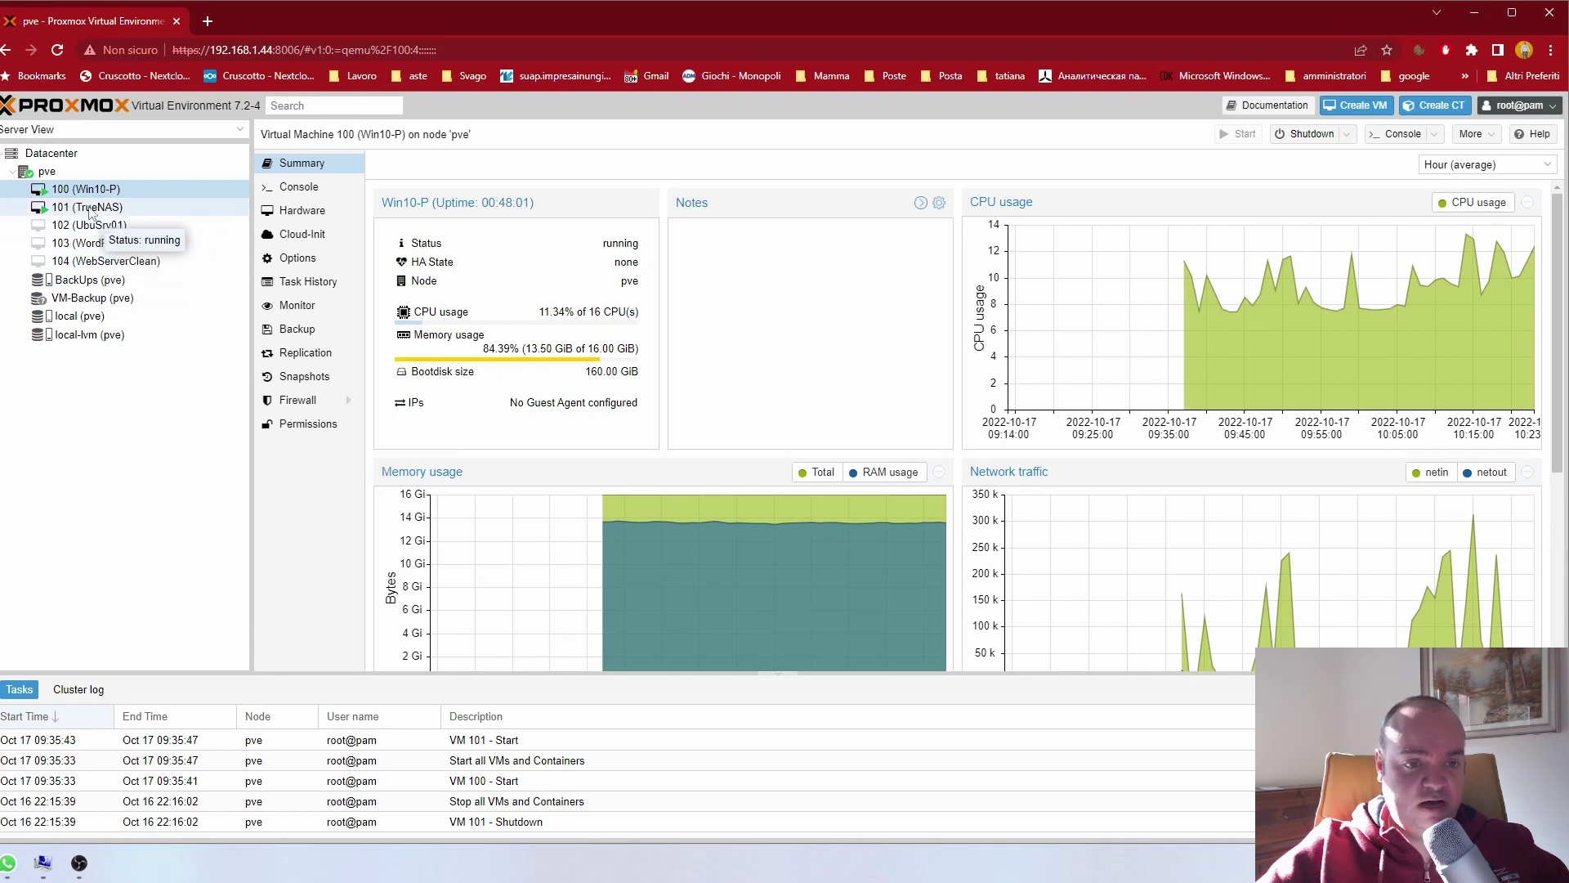
# Step: Step through the Summary pages of VMs 100, 101, 102 and 103 (WordPressSVR)
pyautogui.click(90, 193)
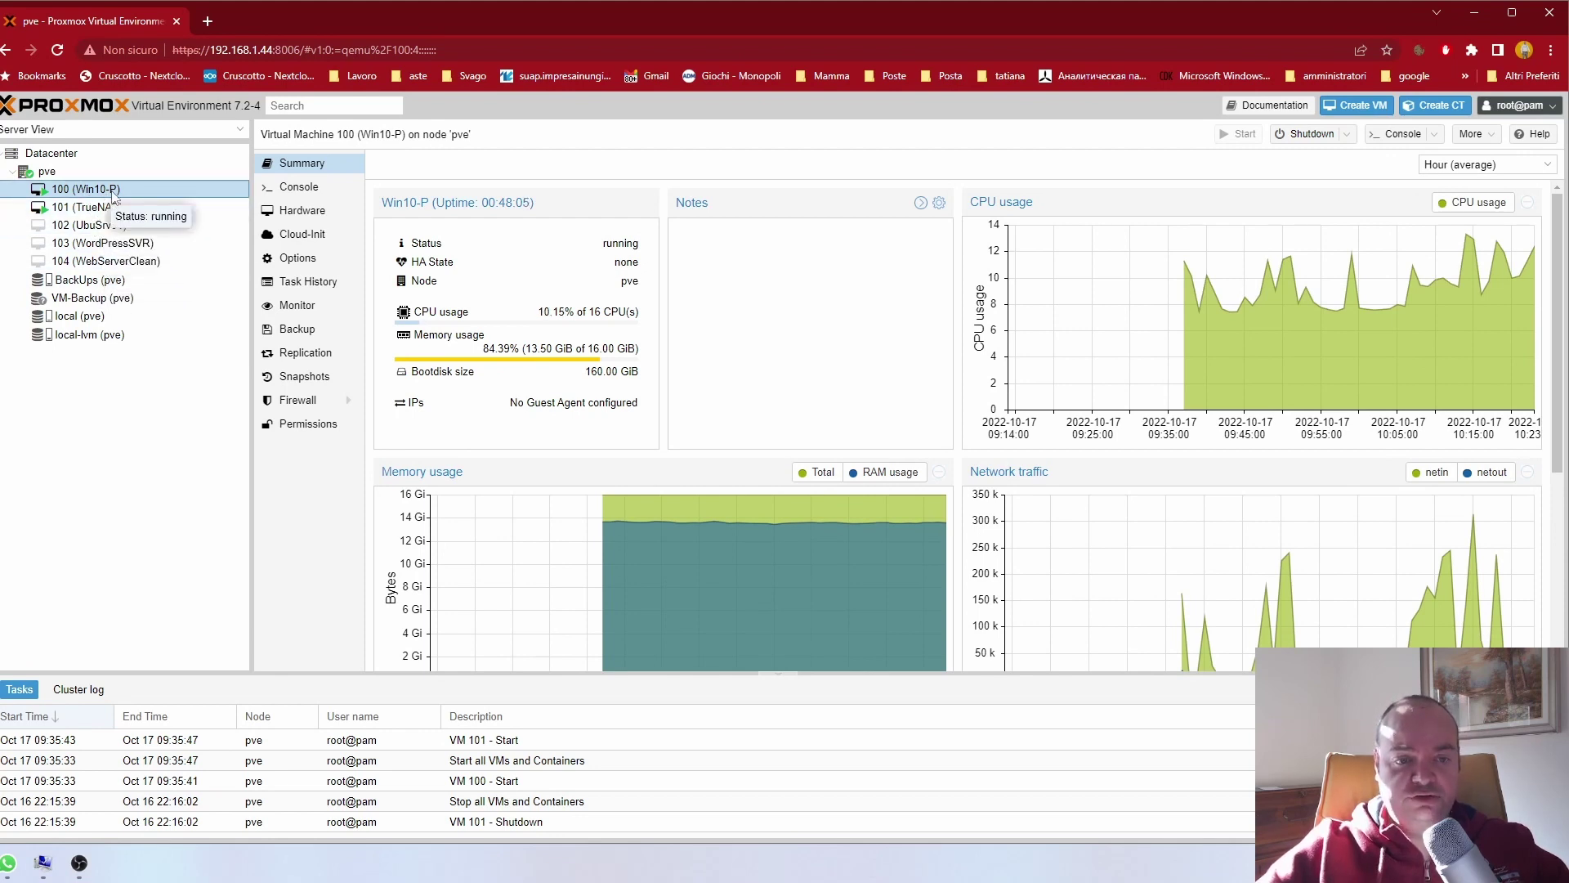
pyautogui.click(95, 211)
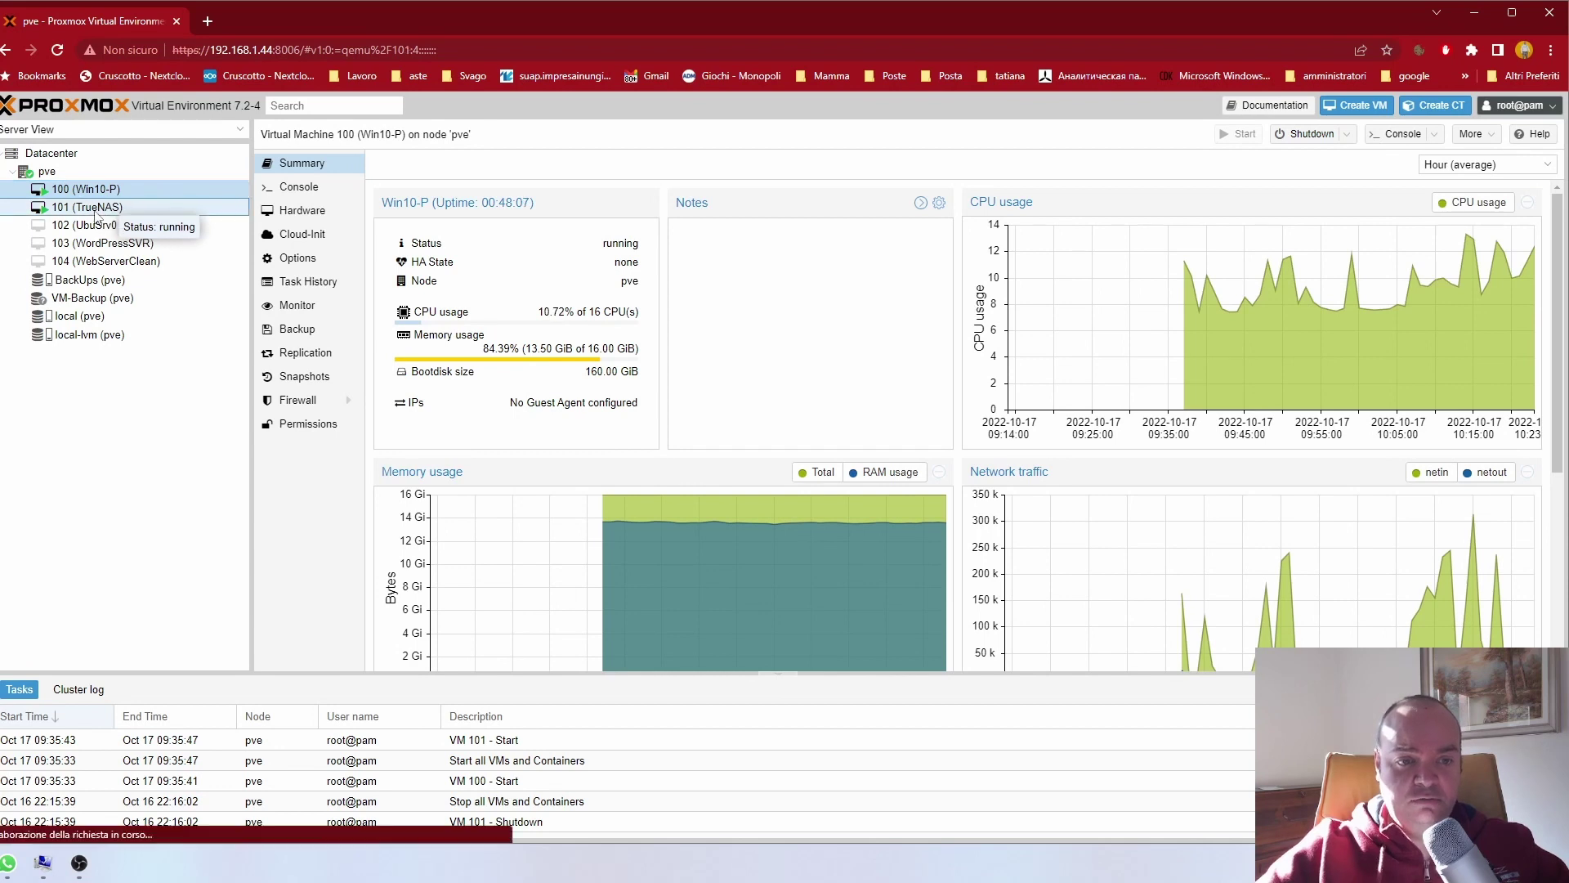
pyautogui.click(102, 227)
pyautogui.click(123, 244)
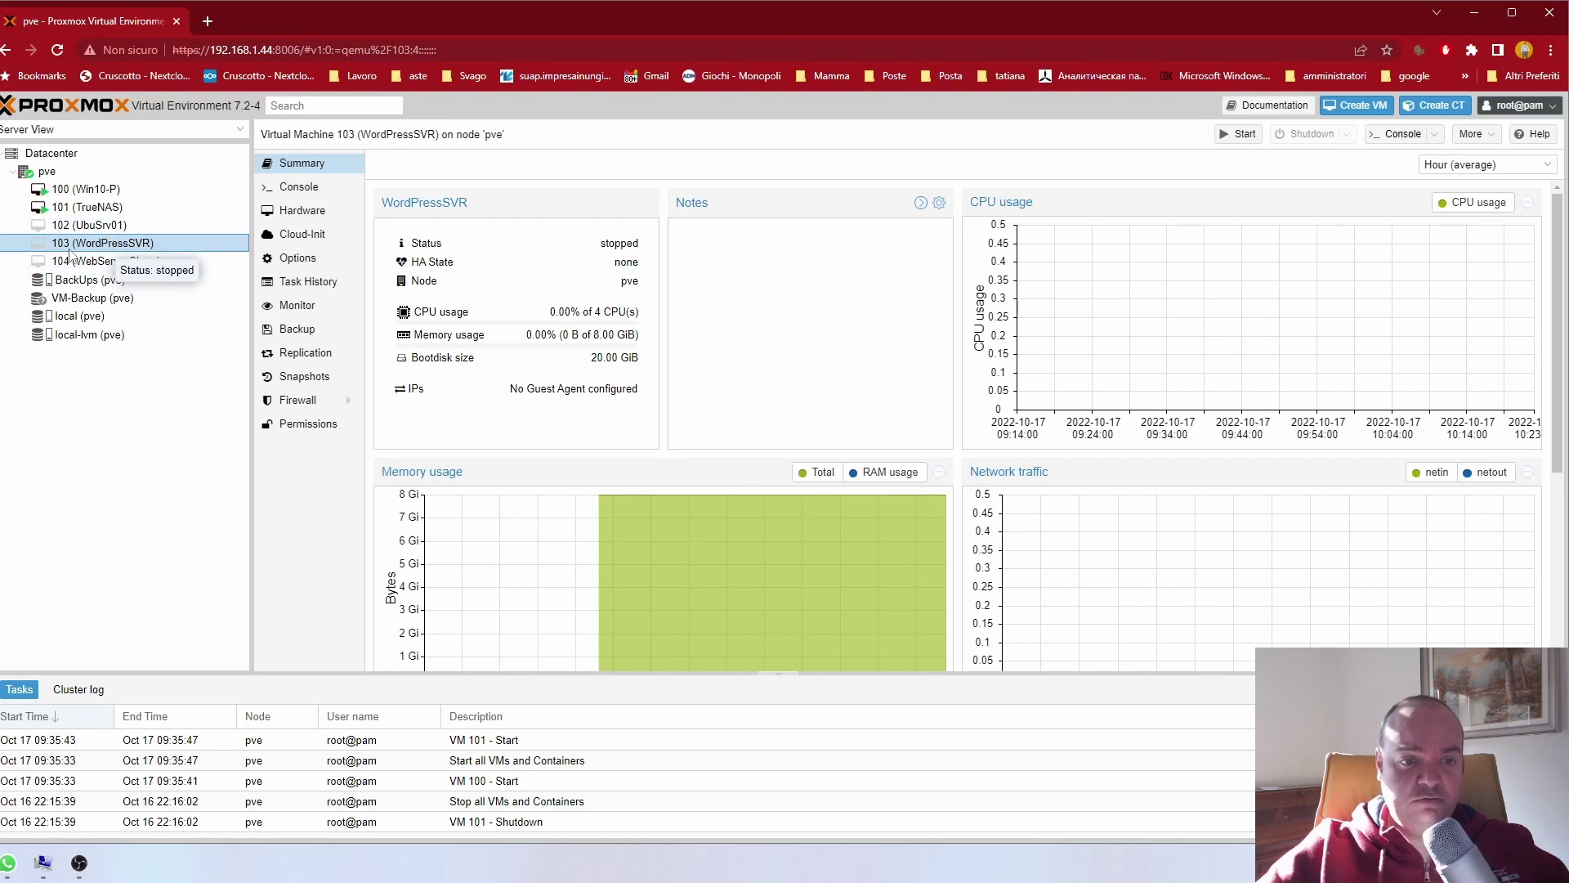
# Step: View the VM 104 and 103 summaries, dismiss VM 104's context menu, then return to VM 100
pyautogui.click(118, 262)
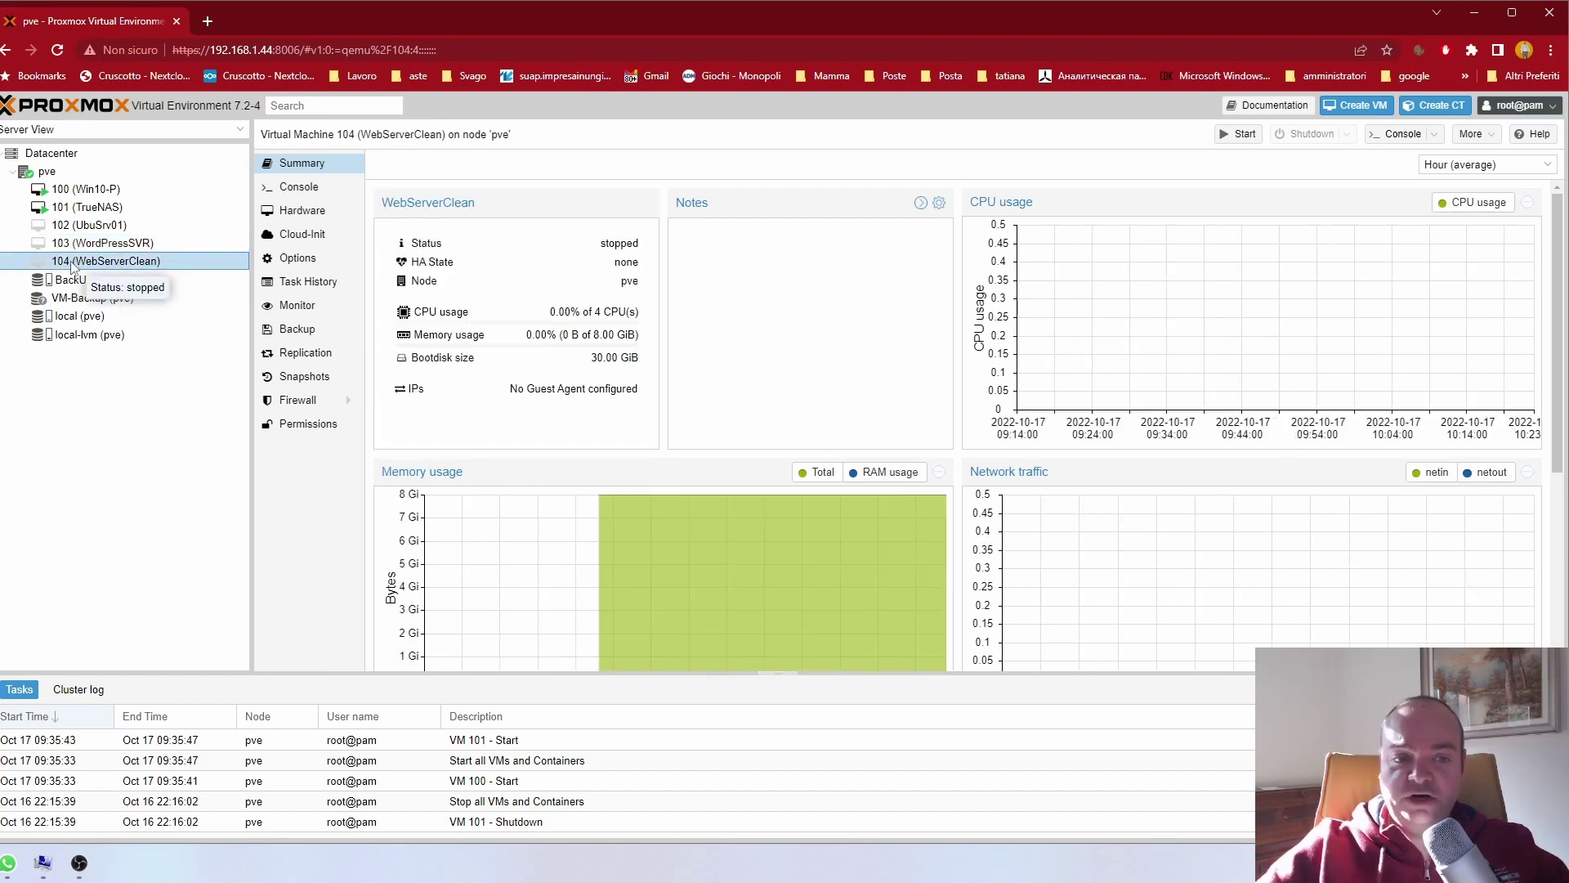
pyautogui.click(106, 243)
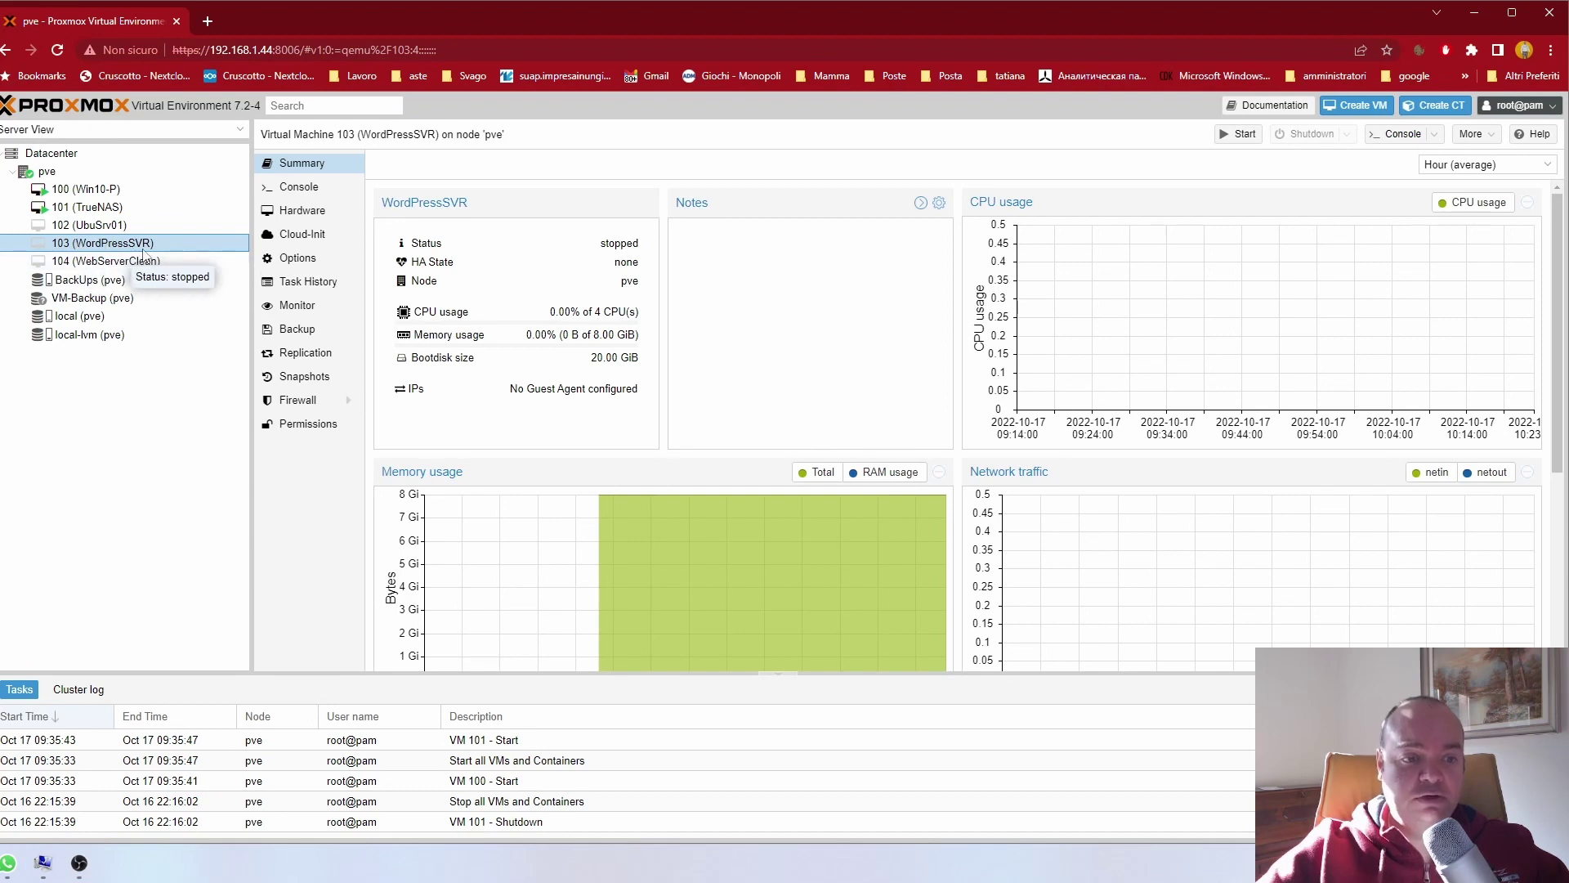
pyautogui.rightClick(107, 260)
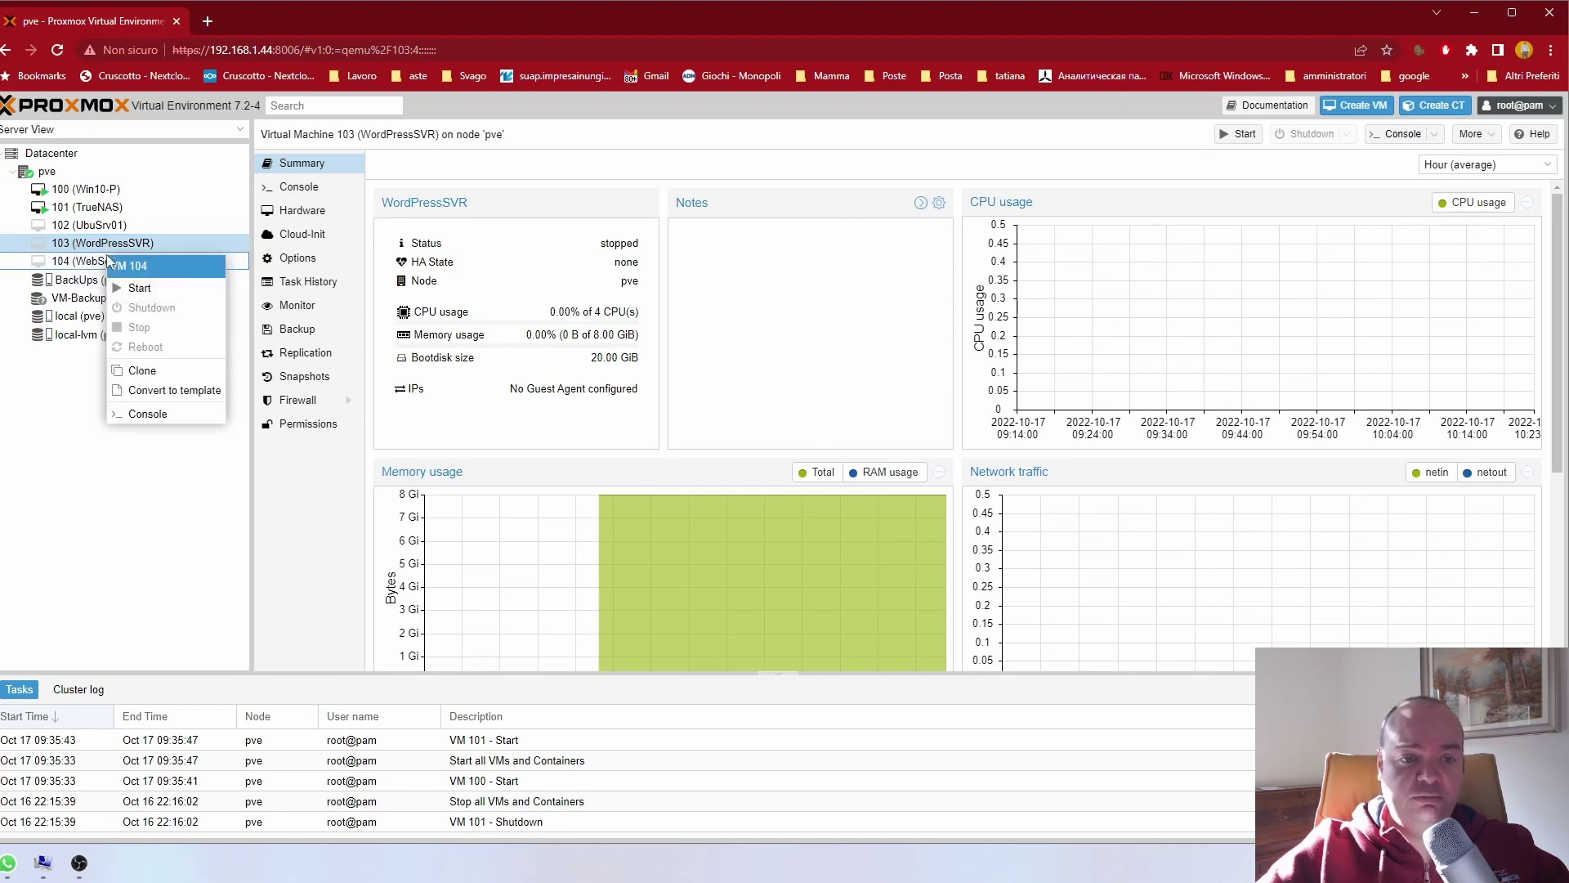
pyautogui.press('Escape')
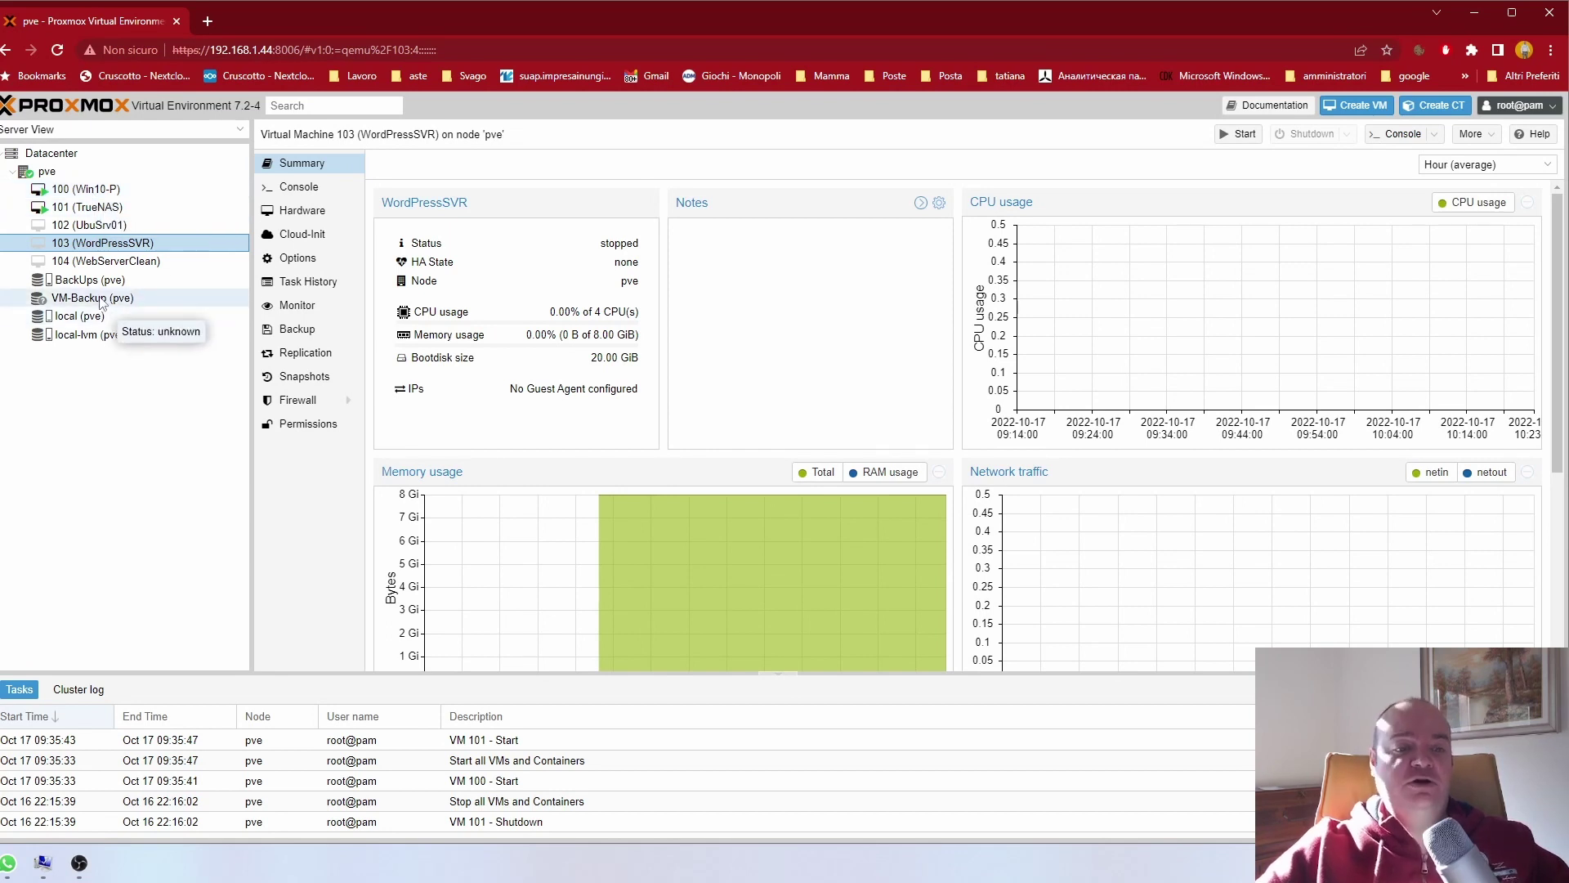
pyautogui.click(104, 263)
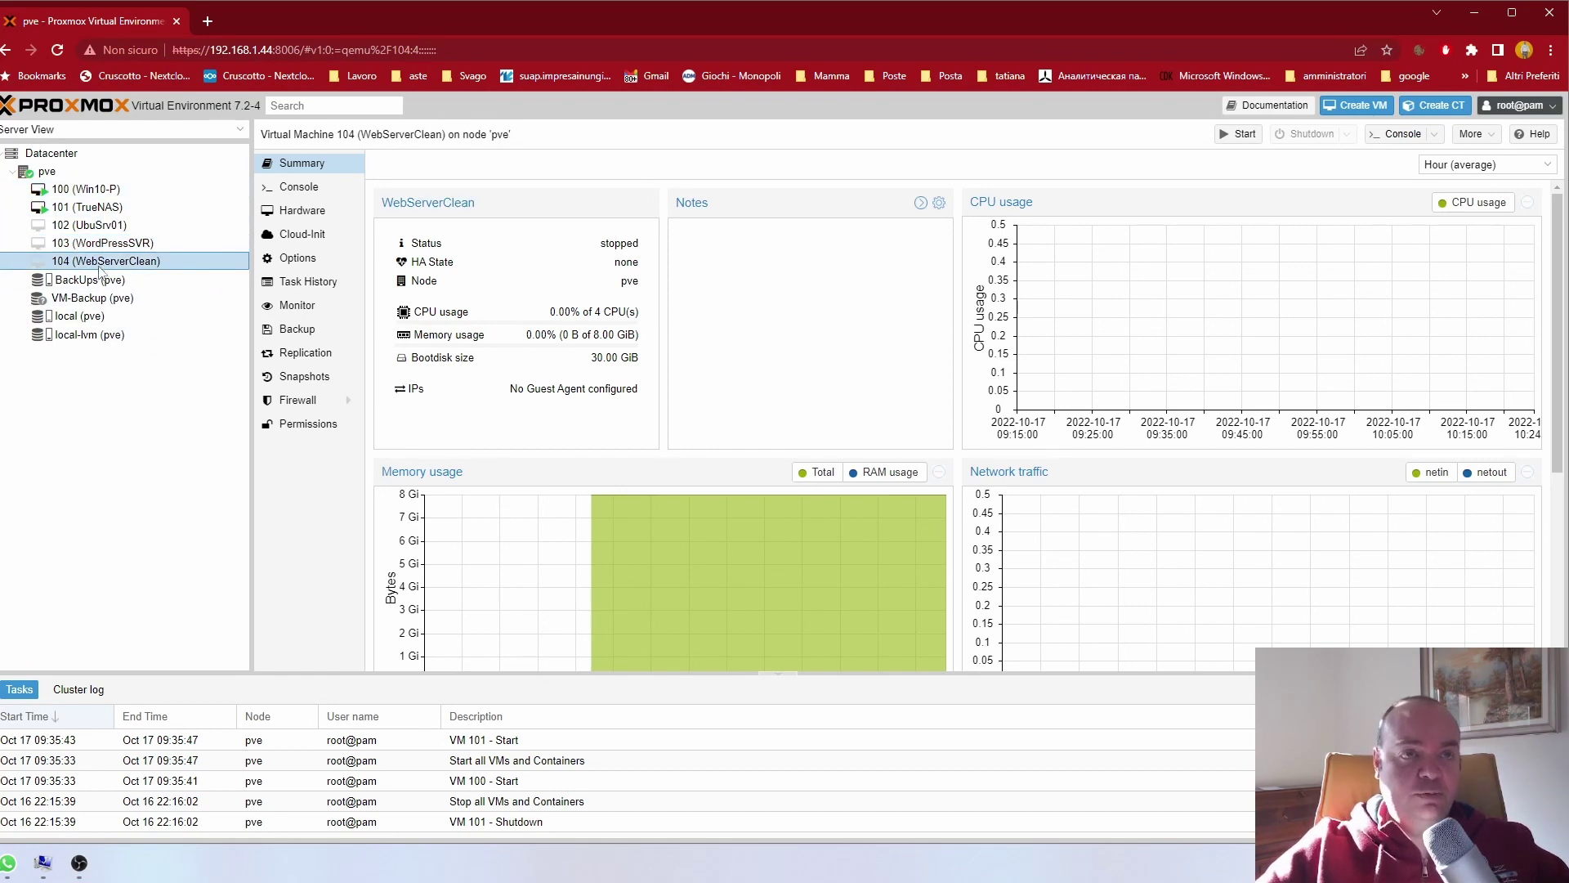
pyautogui.click(115, 191)
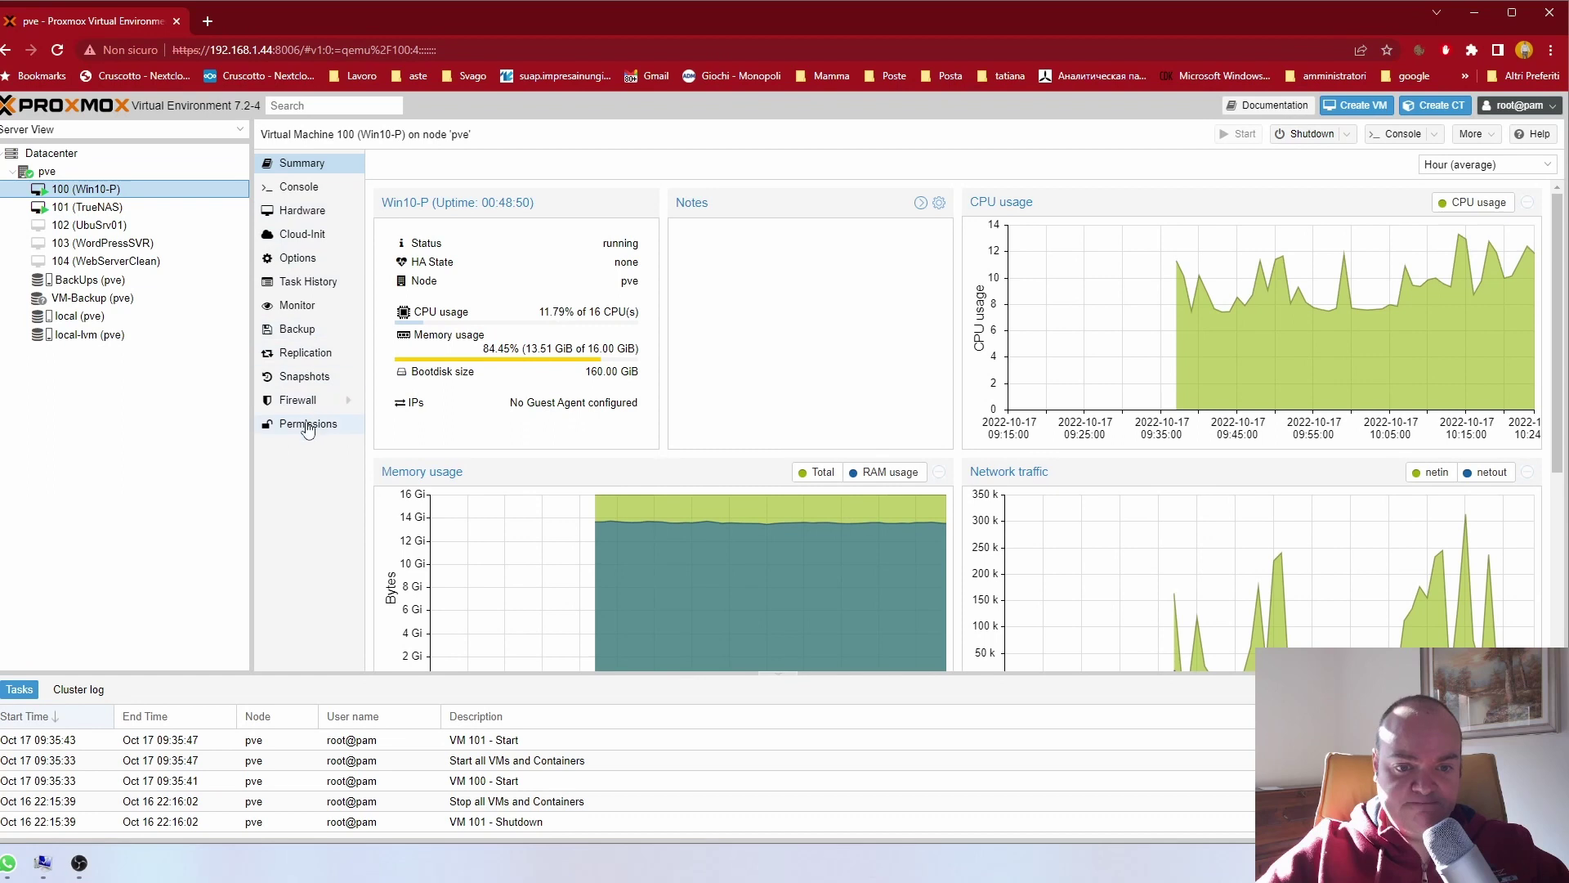
# Step: Rename VM 100 from Win10-P to Win11 in its Options, then glance at VM 101's Options
pyautogui.click(298, 260)
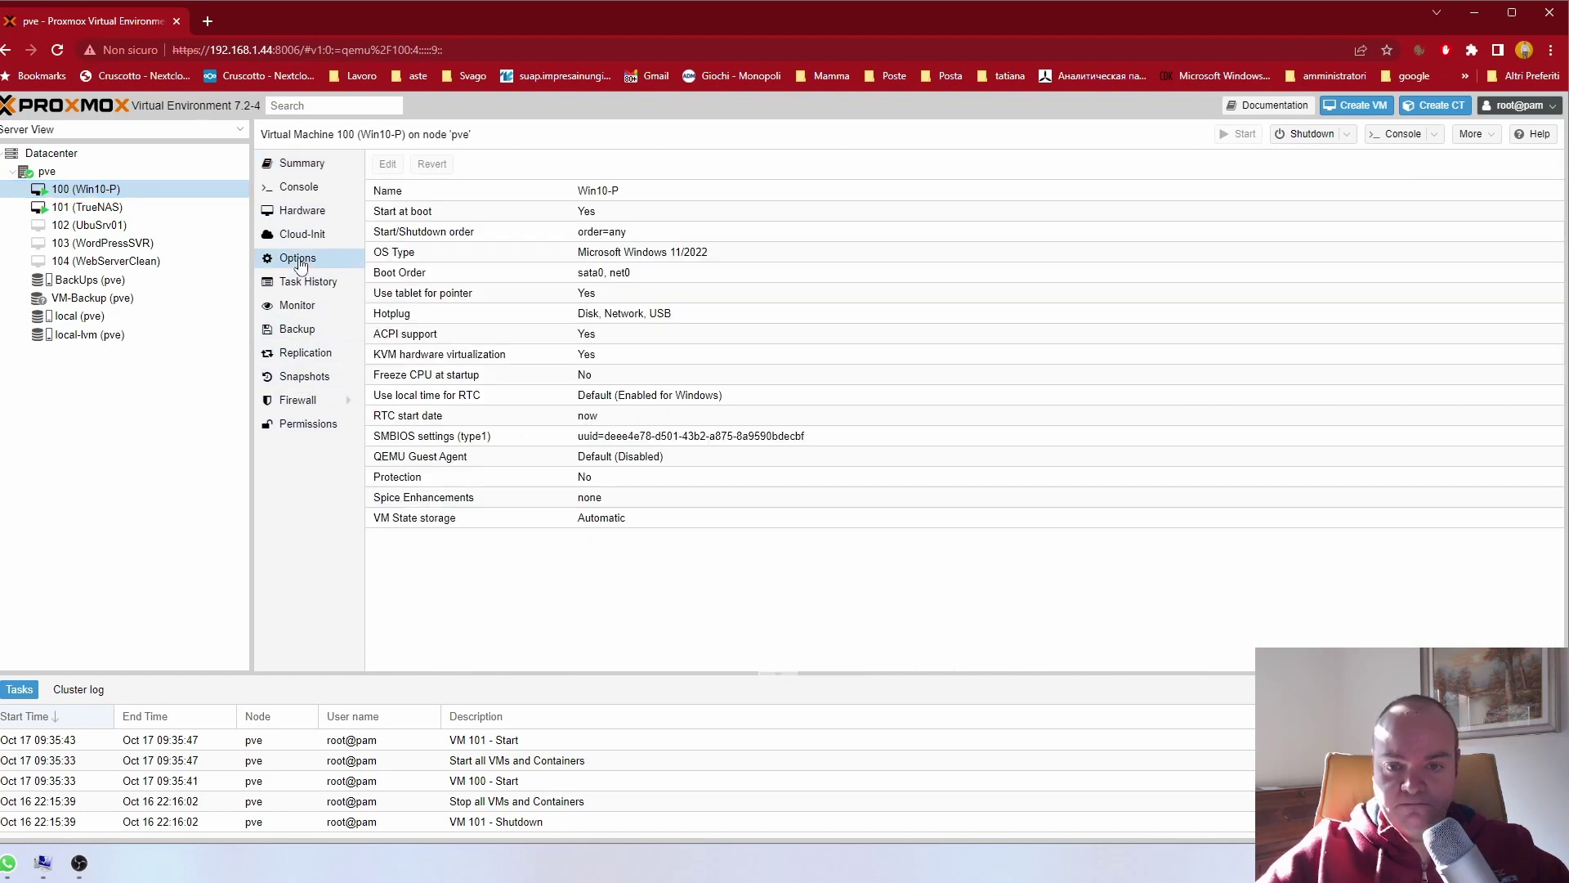
pyautogui.click(405, 191)
pyautogui.click(388, 166)
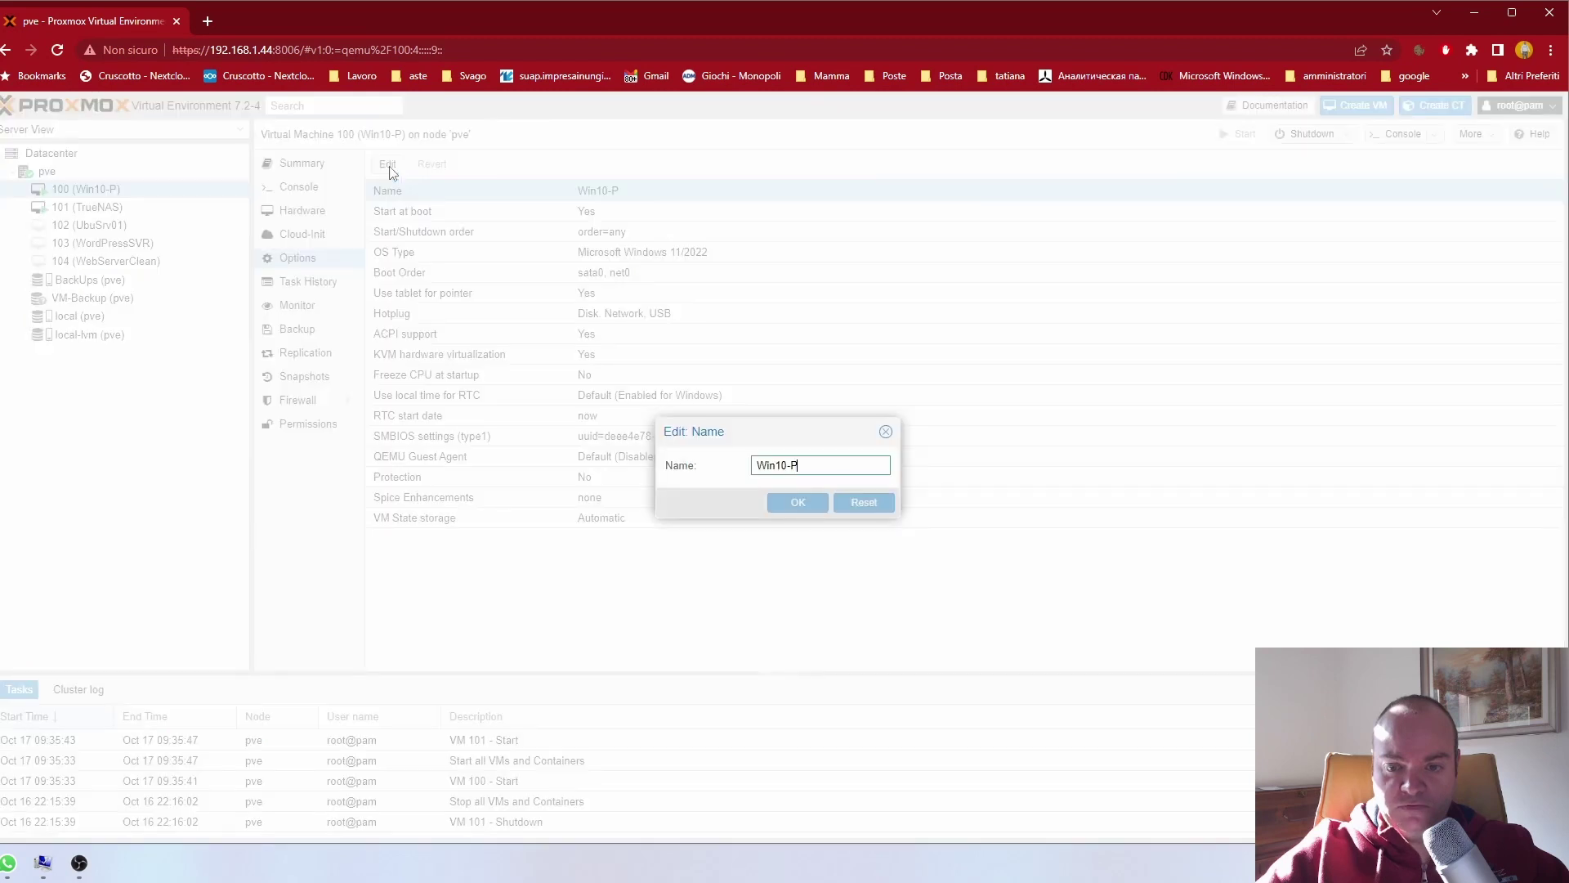
pyautogui.press('BackSpace')
pyautogui.press('BackSpace')
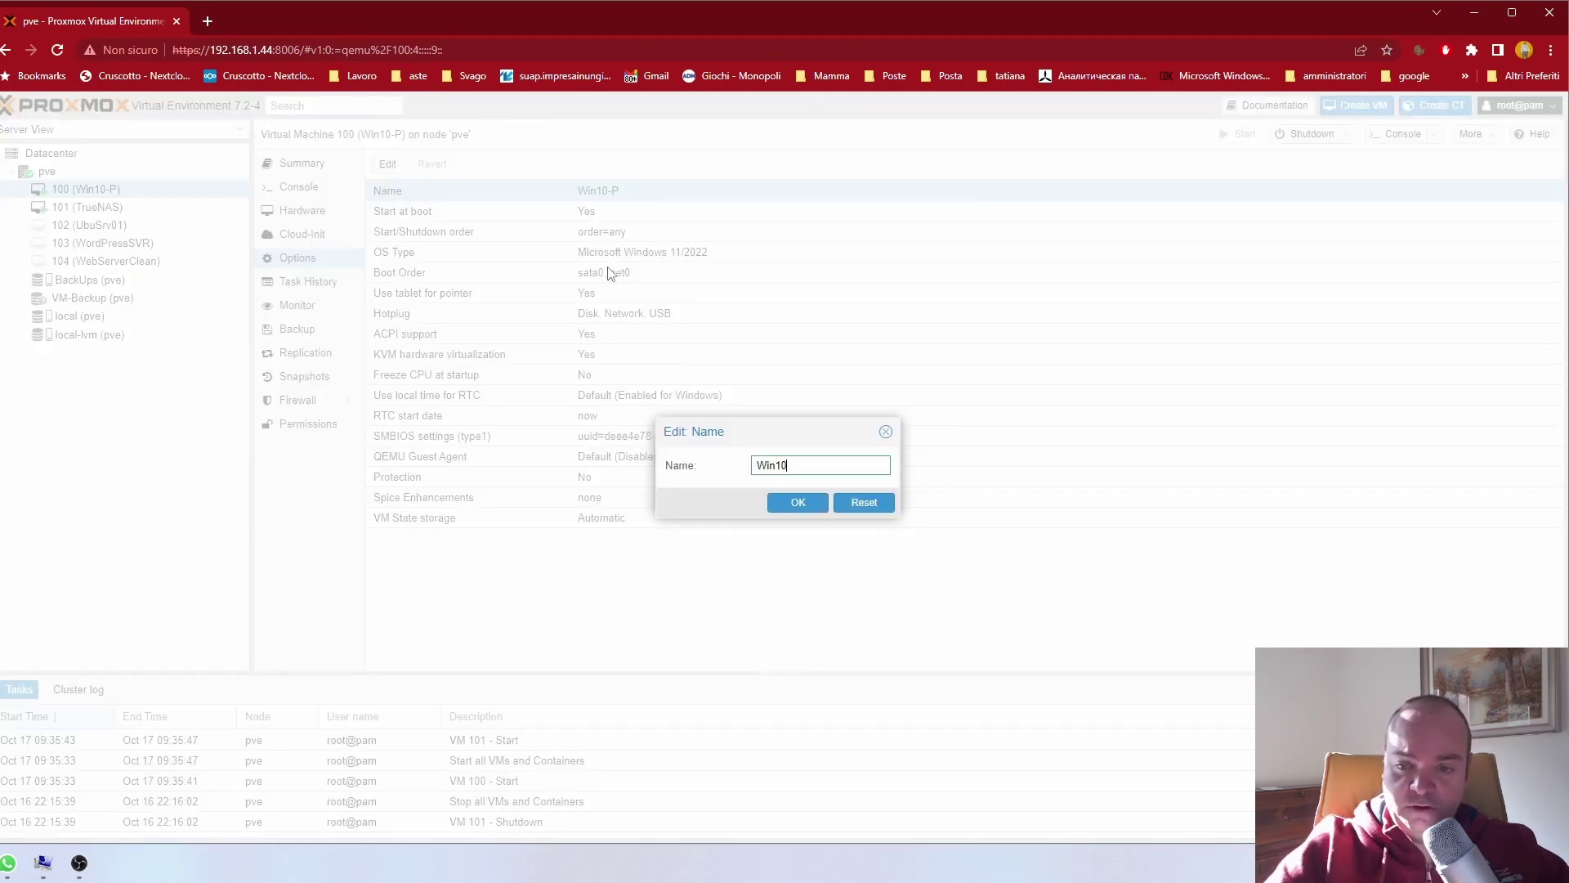
pyautogui.click(799, 503)
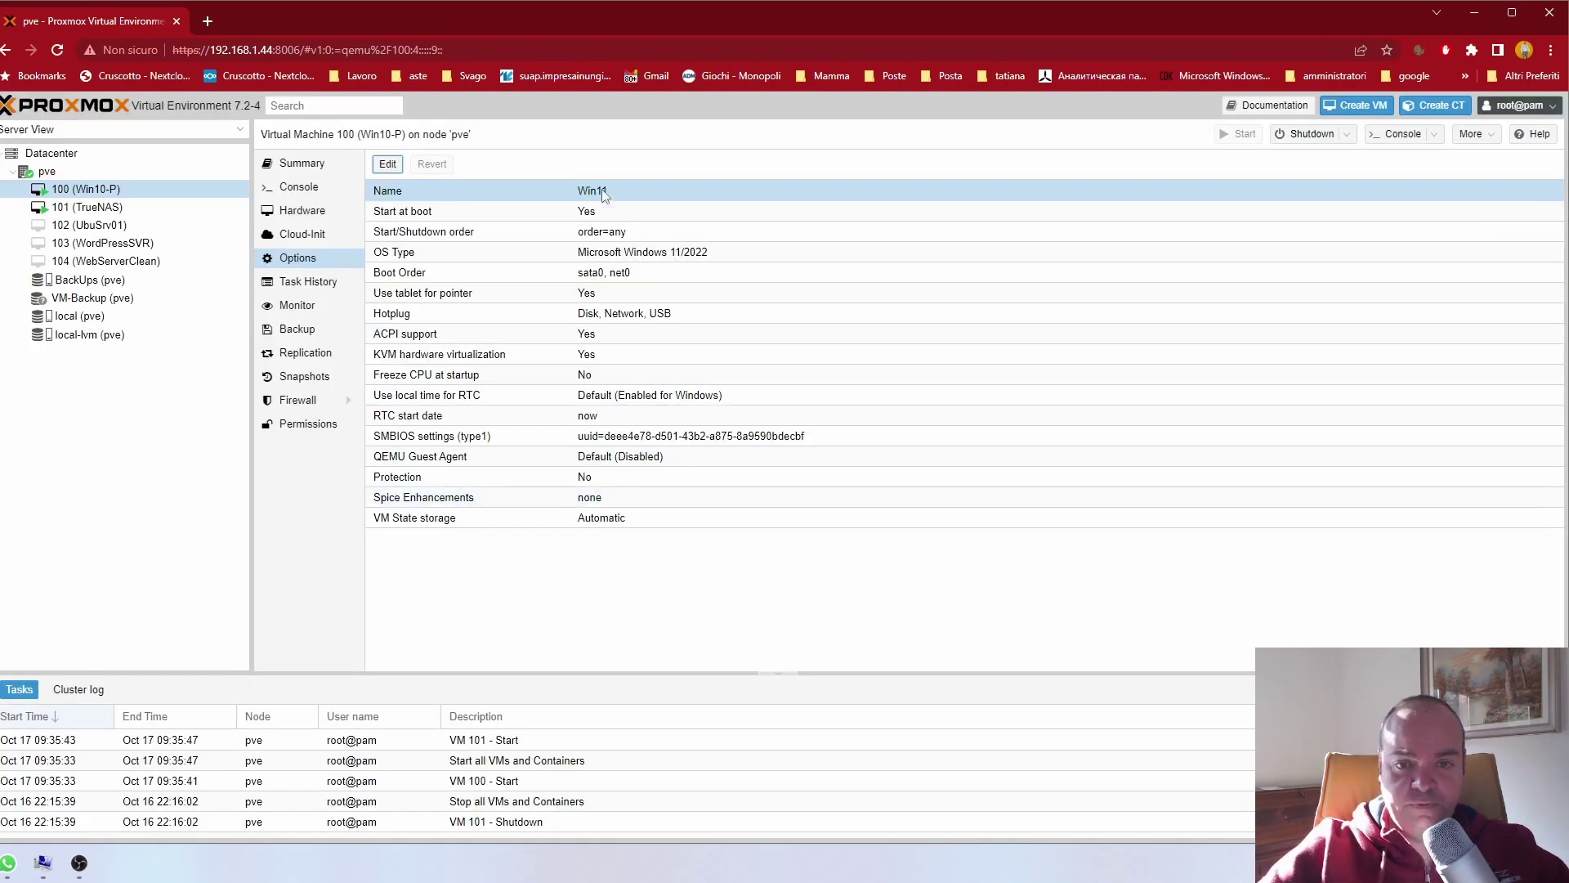
pyautogui.click(93, 205)
pyautogui.click(94, 193)
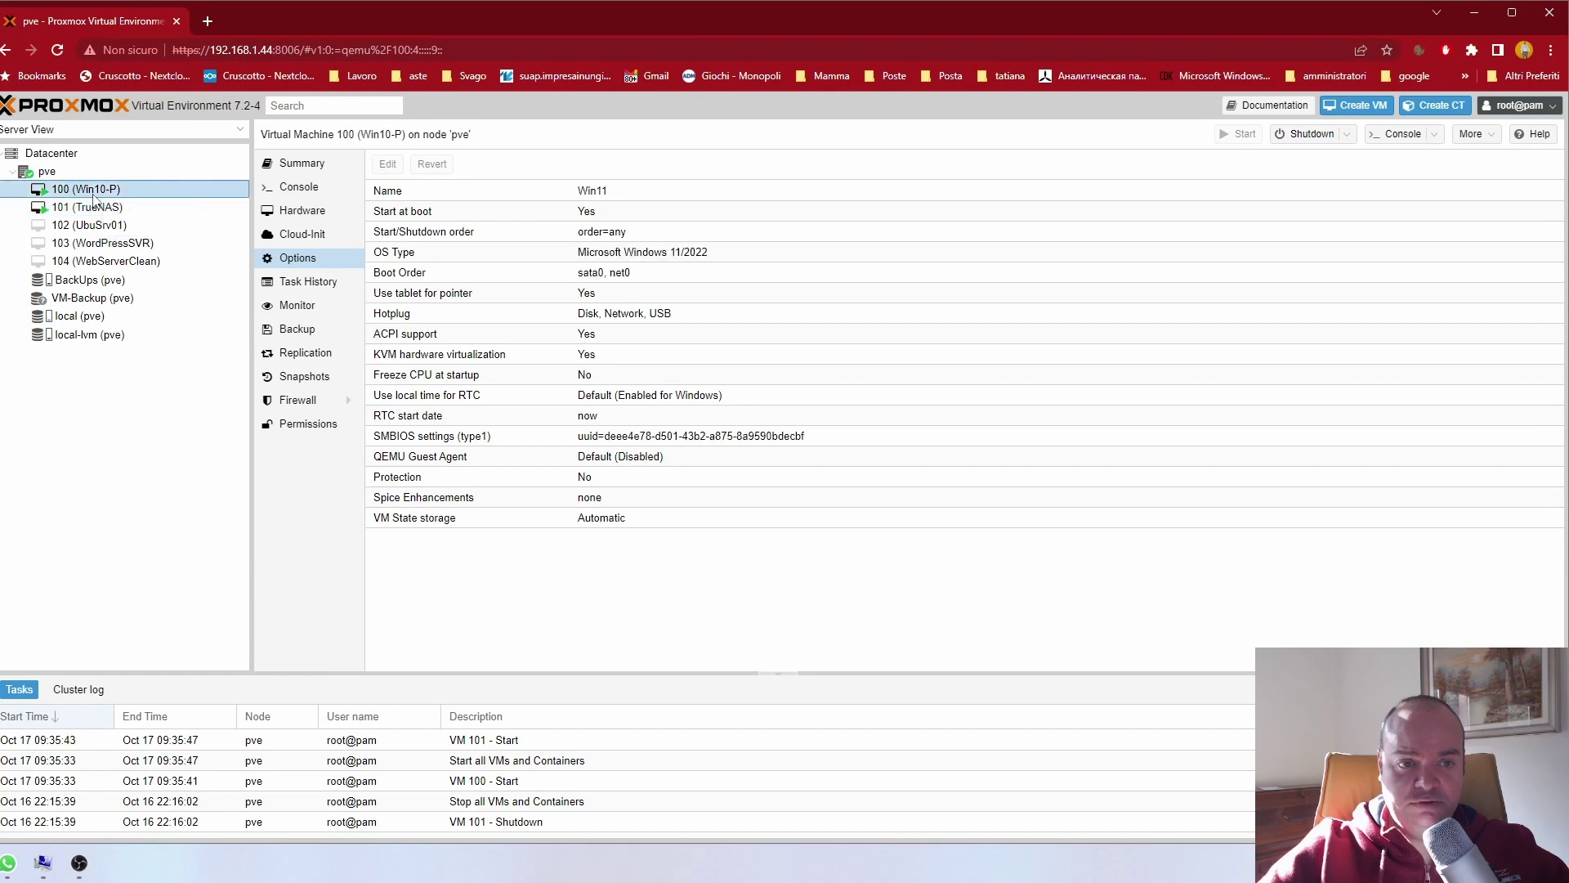
# Step: Rename VM 103 to WordPressSVR-Clean in its Options
pyautogui.click(100, 243)
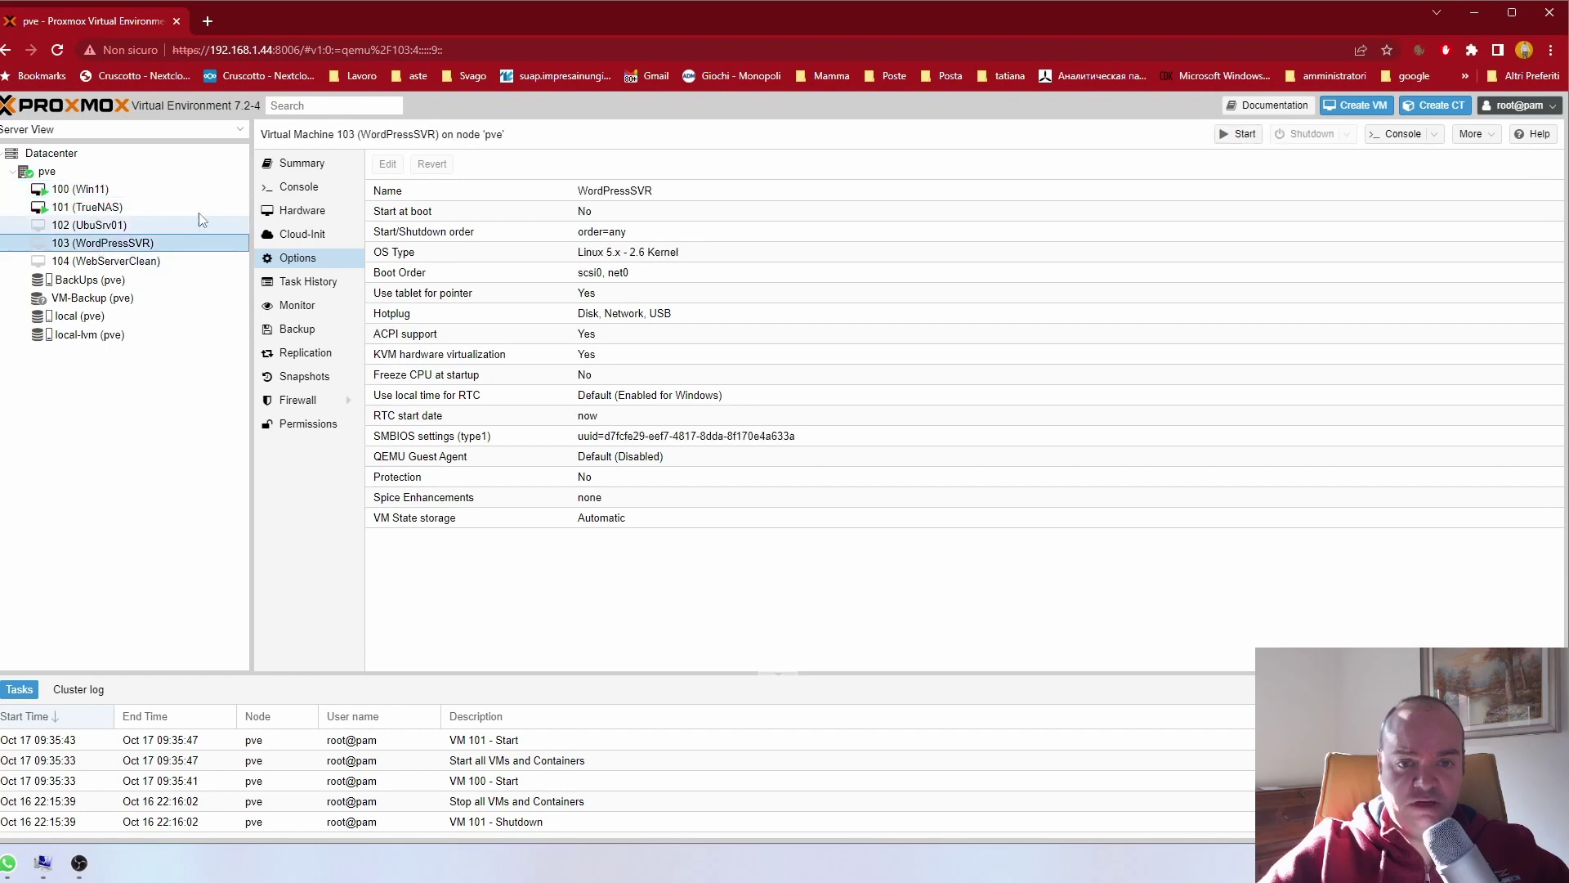
pyautogui.click(462, 188)
pyautogui.click(388, 166)
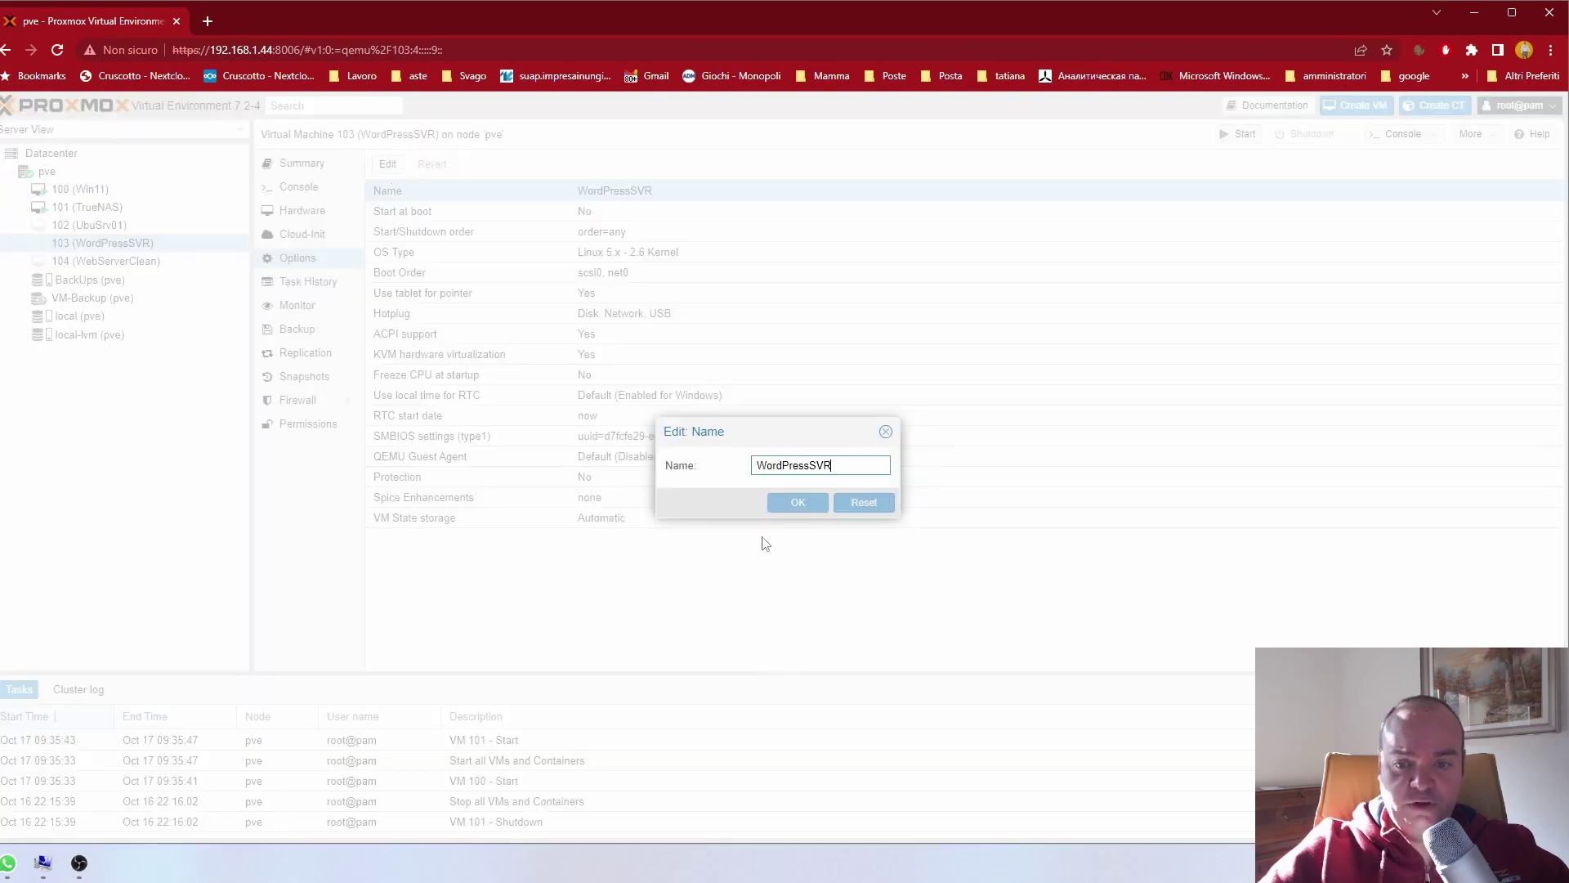
pyautogui.write('-Clean')
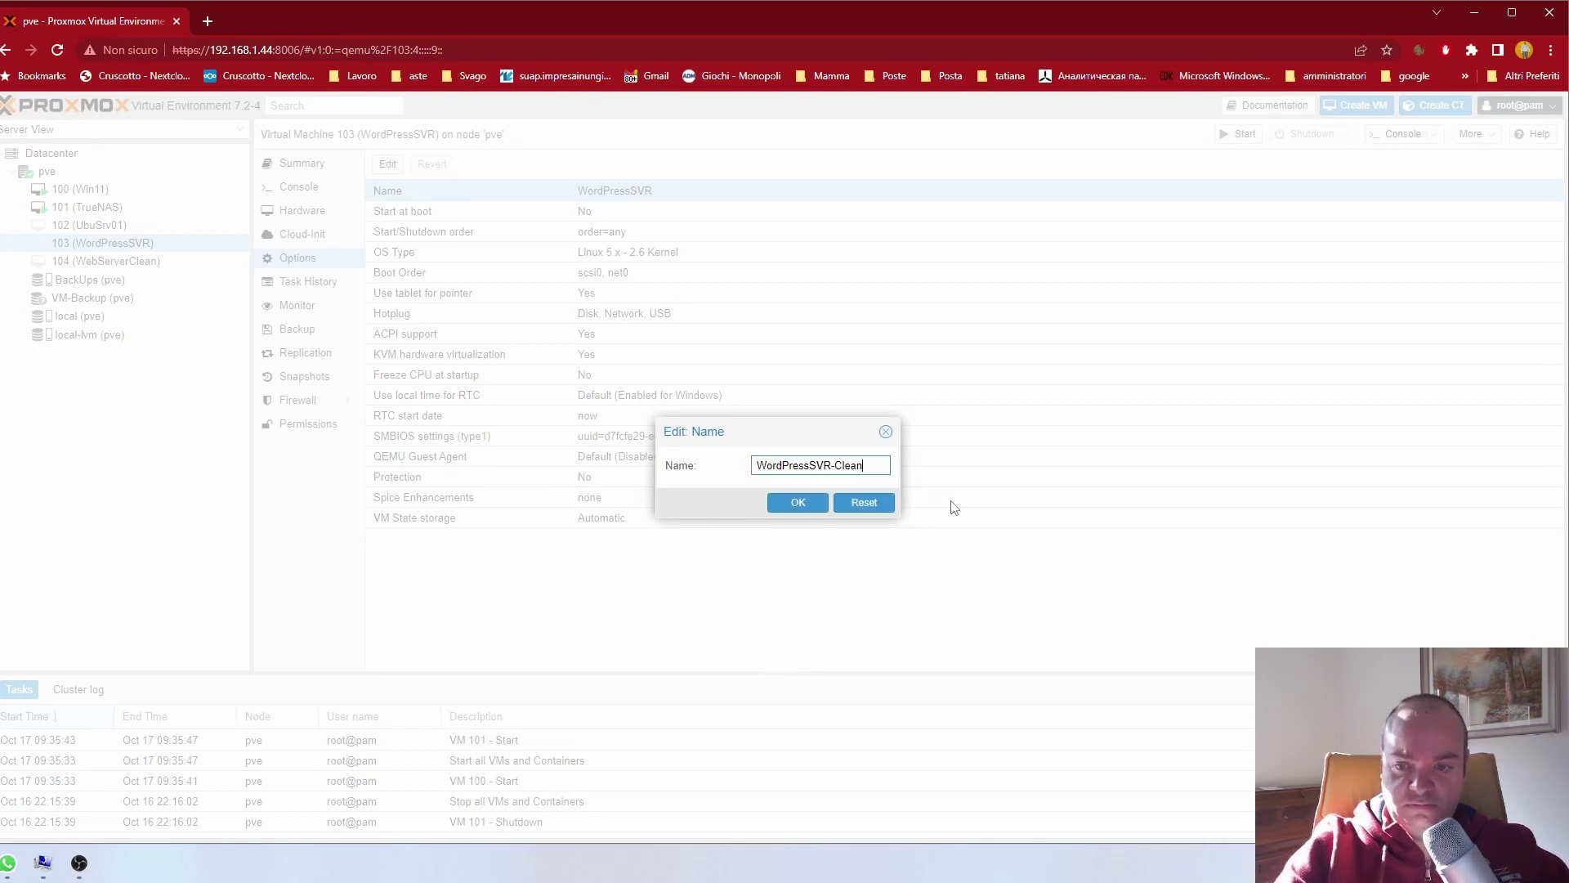
pyautogui.press('Return')
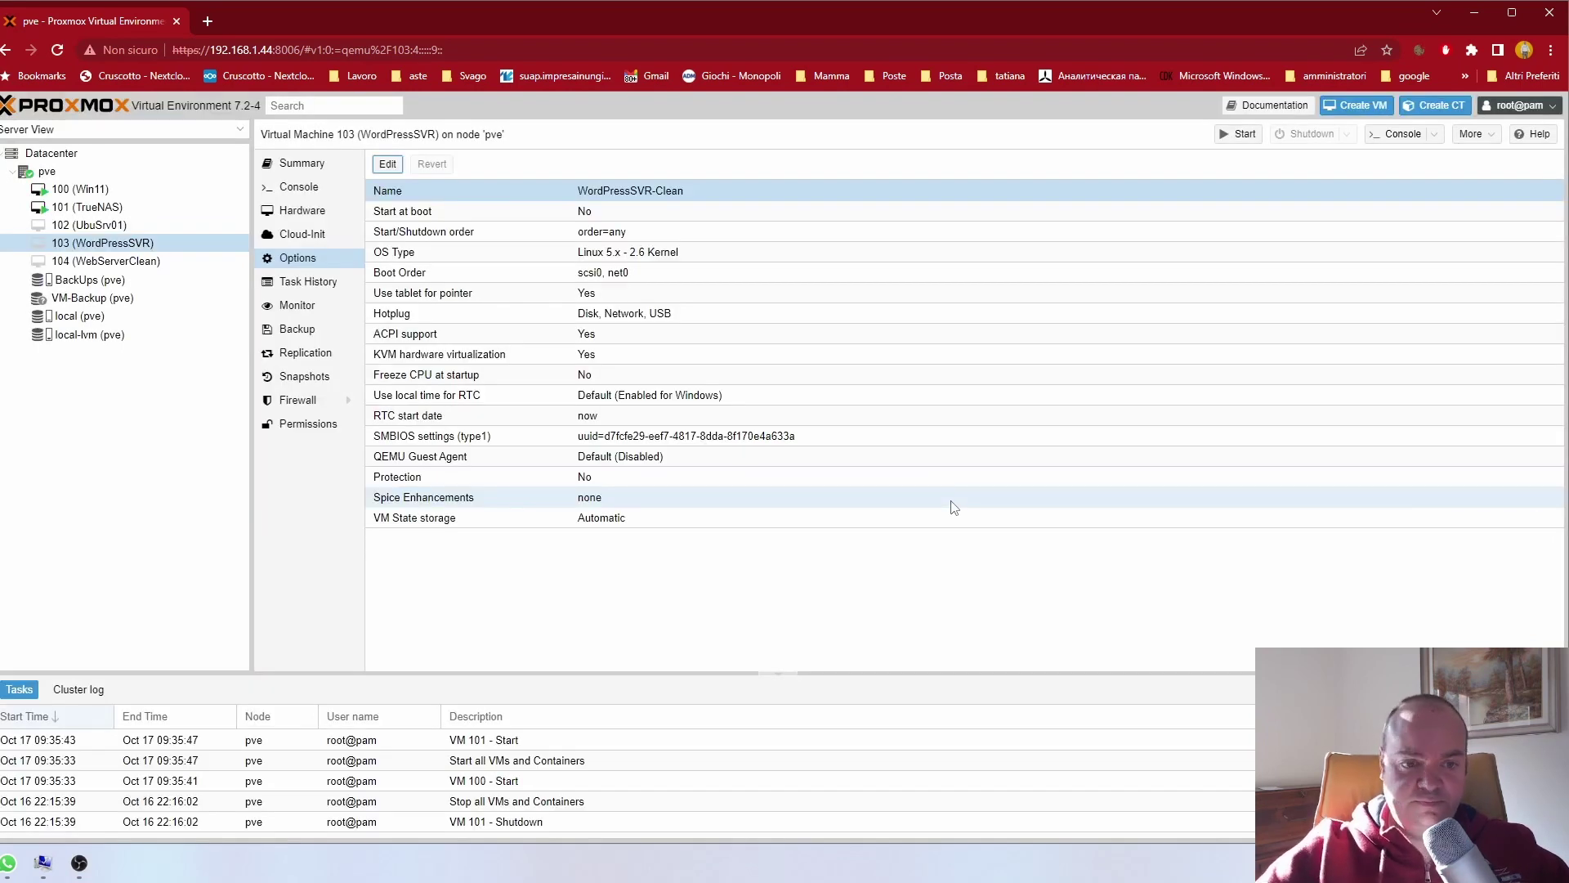
# Step: Rename VM 104 from WebServerClean to WebServerTest in its Options
pyautogui.click(106, 261)
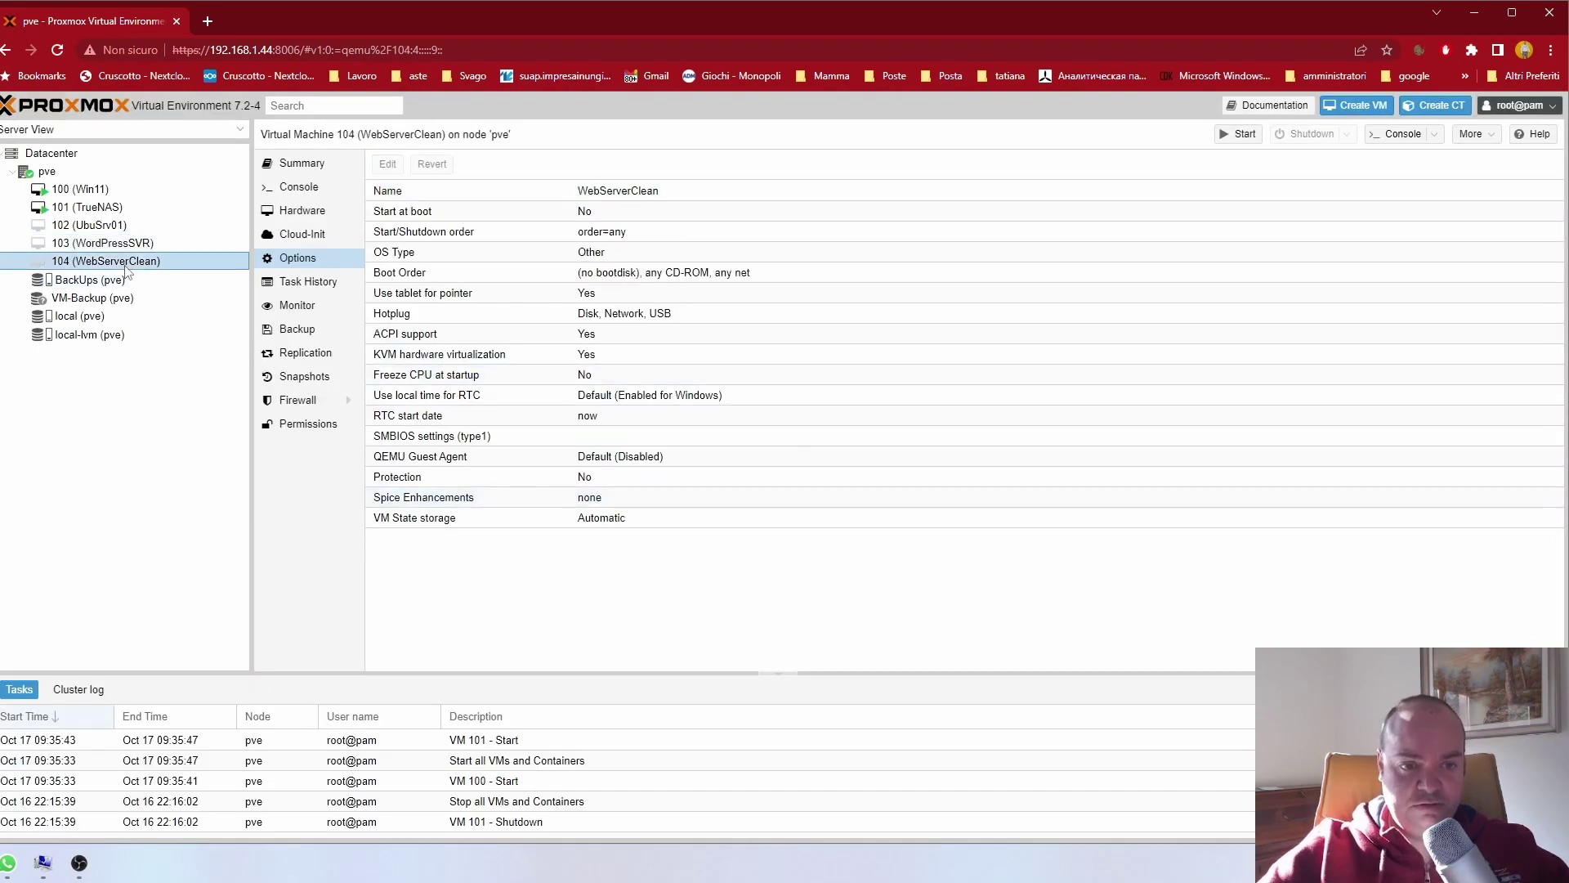
pyautogui.click(392, 190)
pyautogui.click(391, 165)
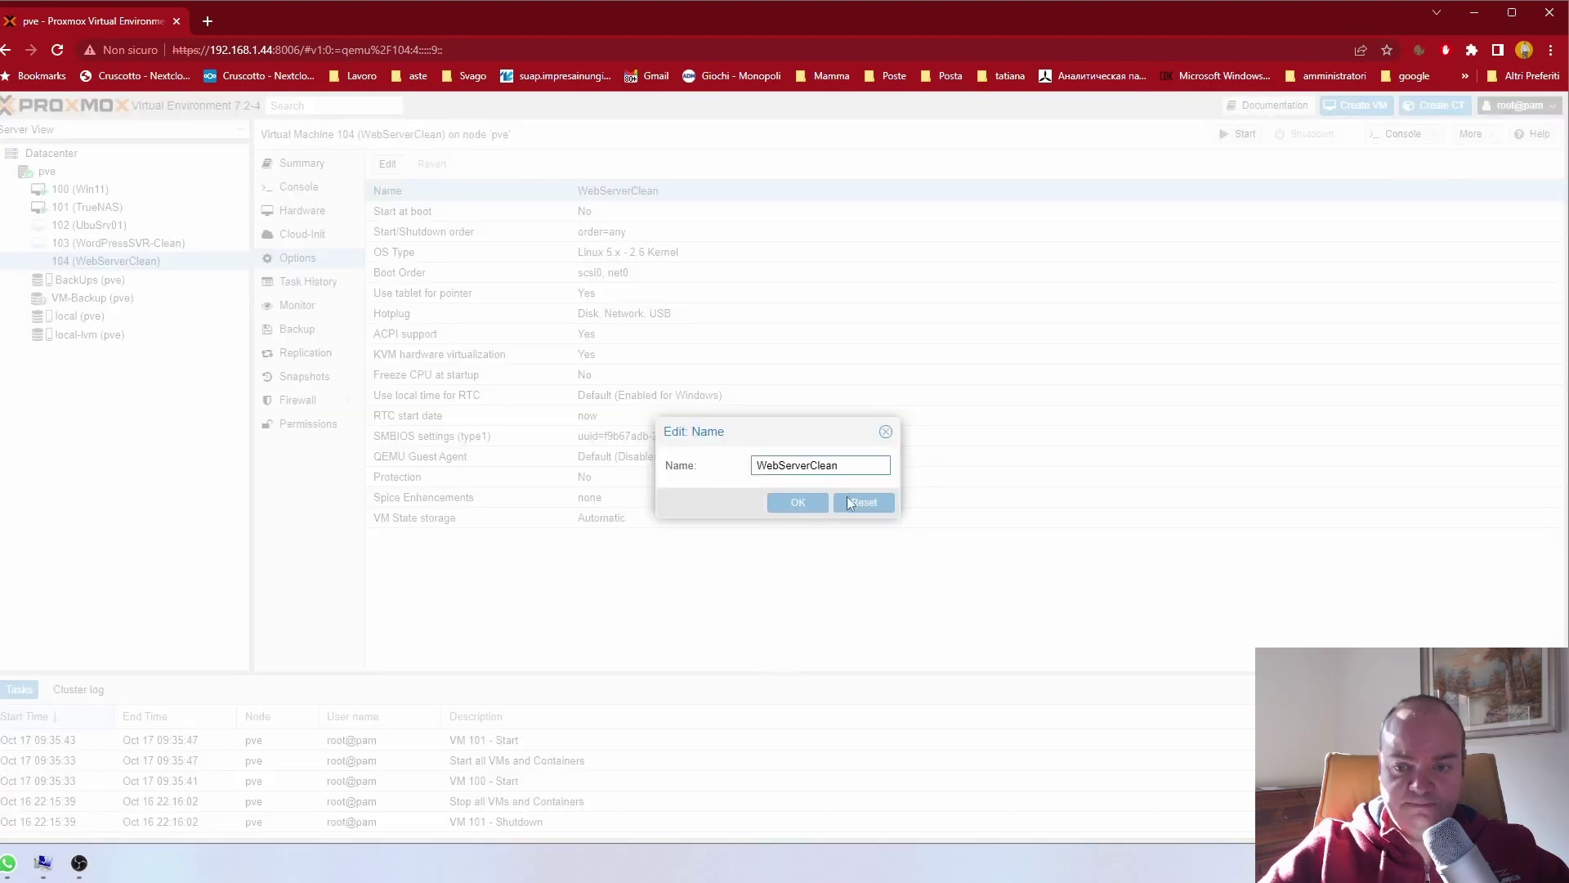
pyautogui.press('BackSpace')
pyautogui.press('BackSpace')
pyautogui.press('BackSpace')
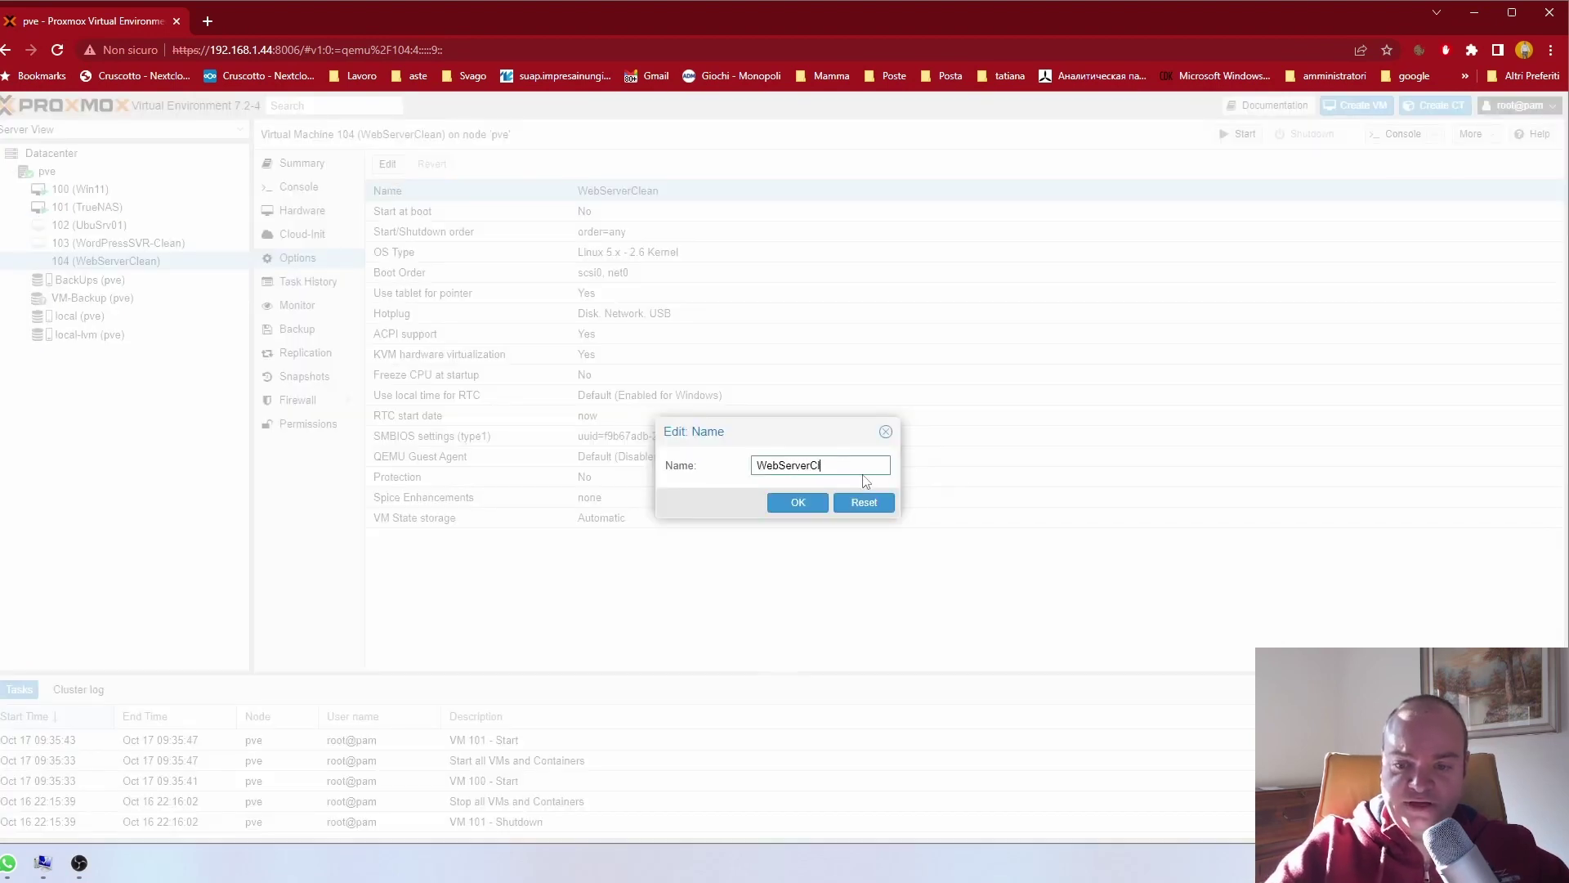
pyautogui.write('Test')
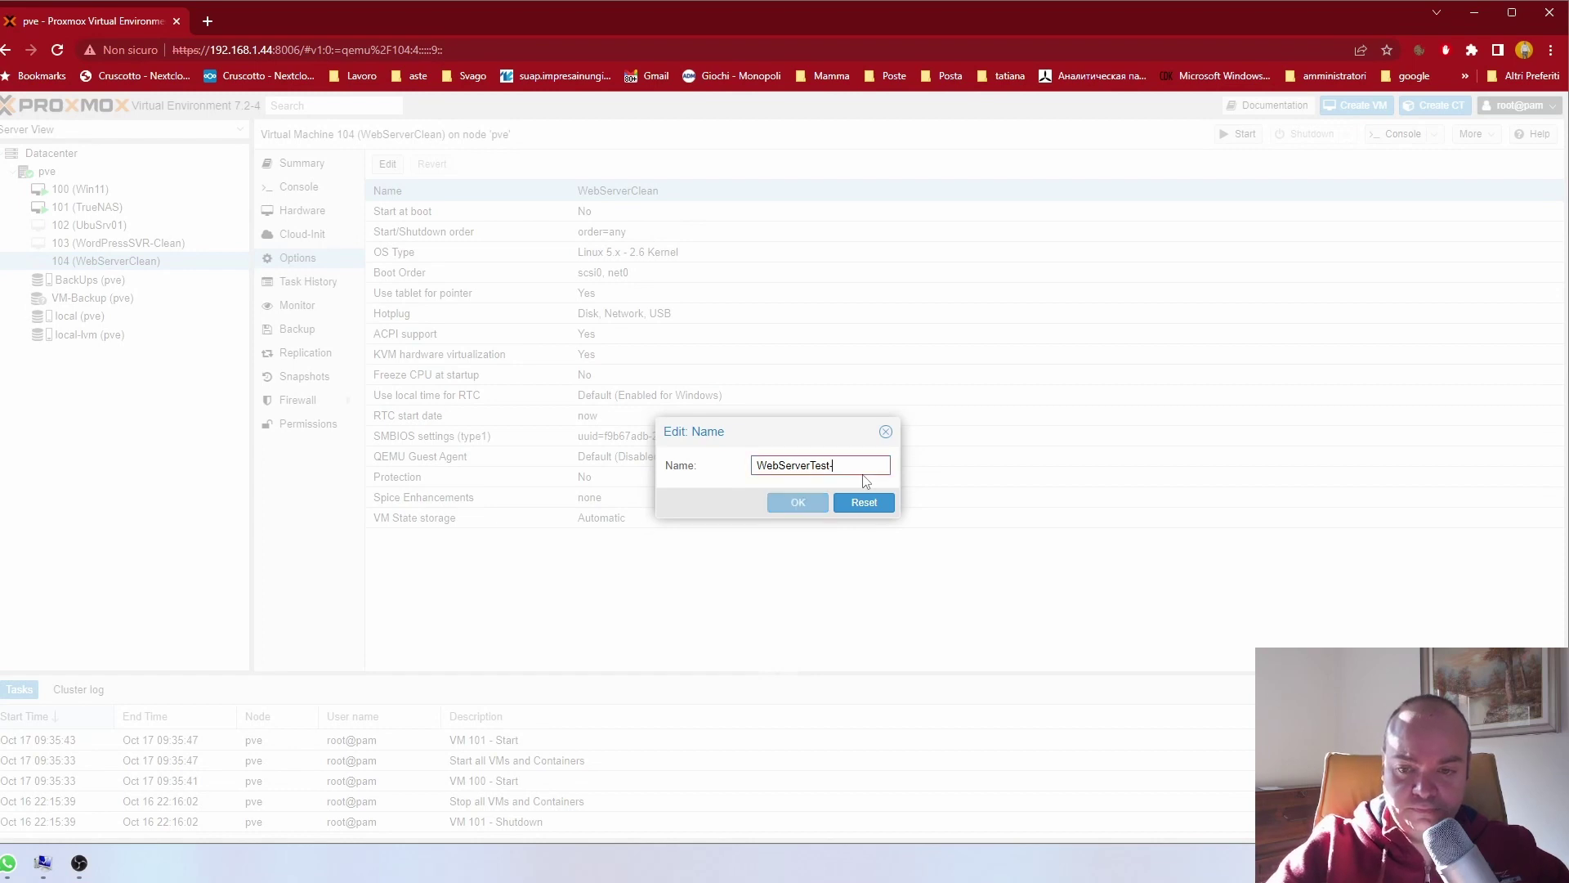
pyautogui.press('Return')
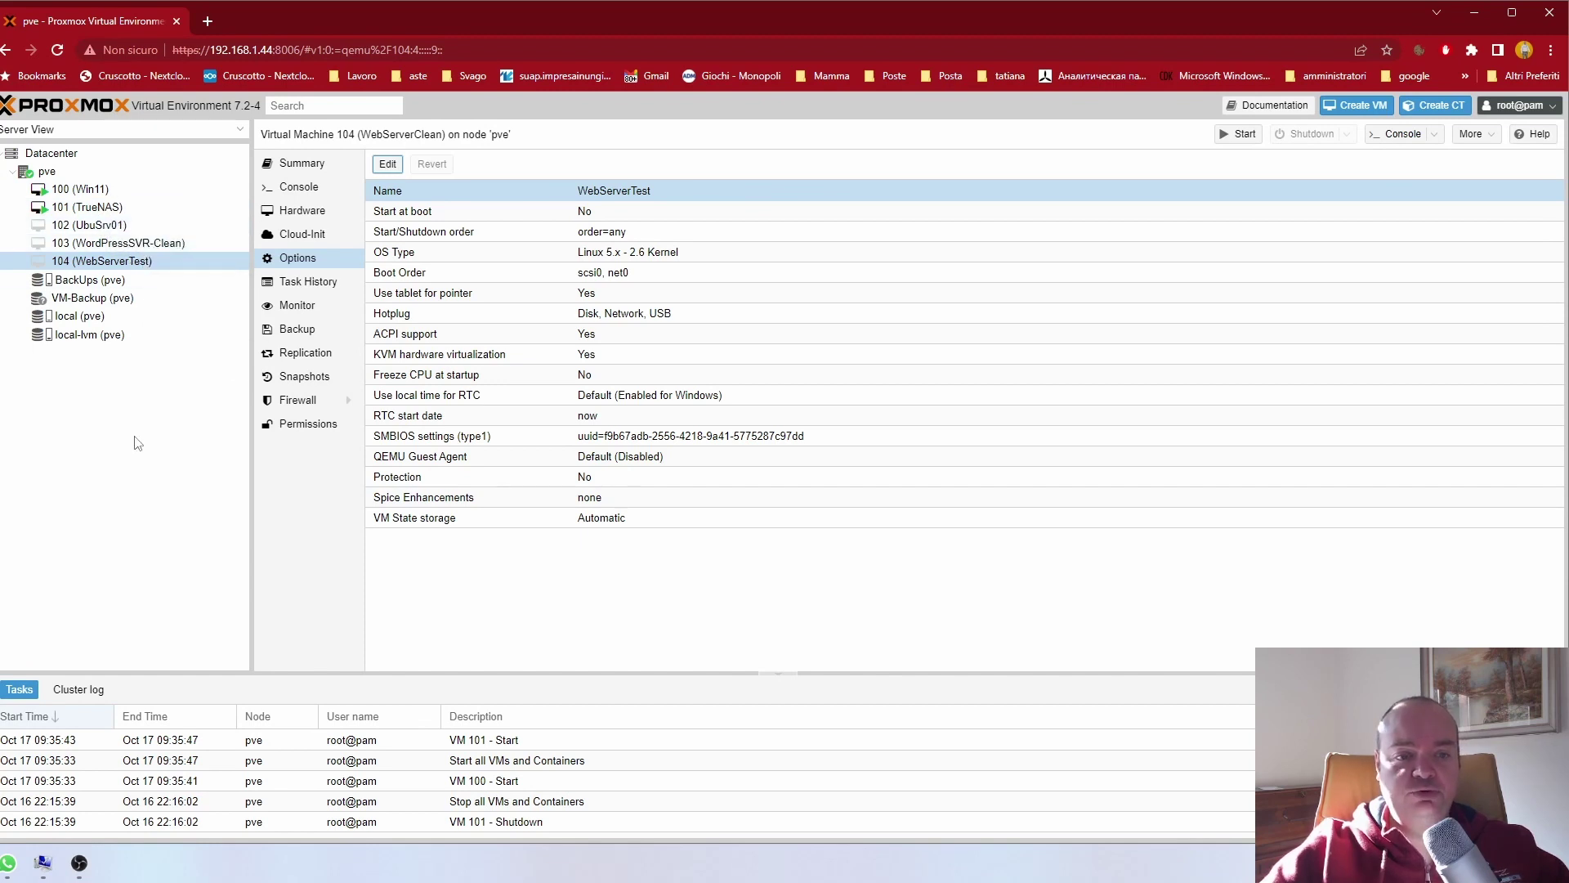
# Step: Inspect VM 104's hardware, reviewing the scsi0 disk's Disk and Bandwidth settings without changes
pyautogui.click(85, 190)
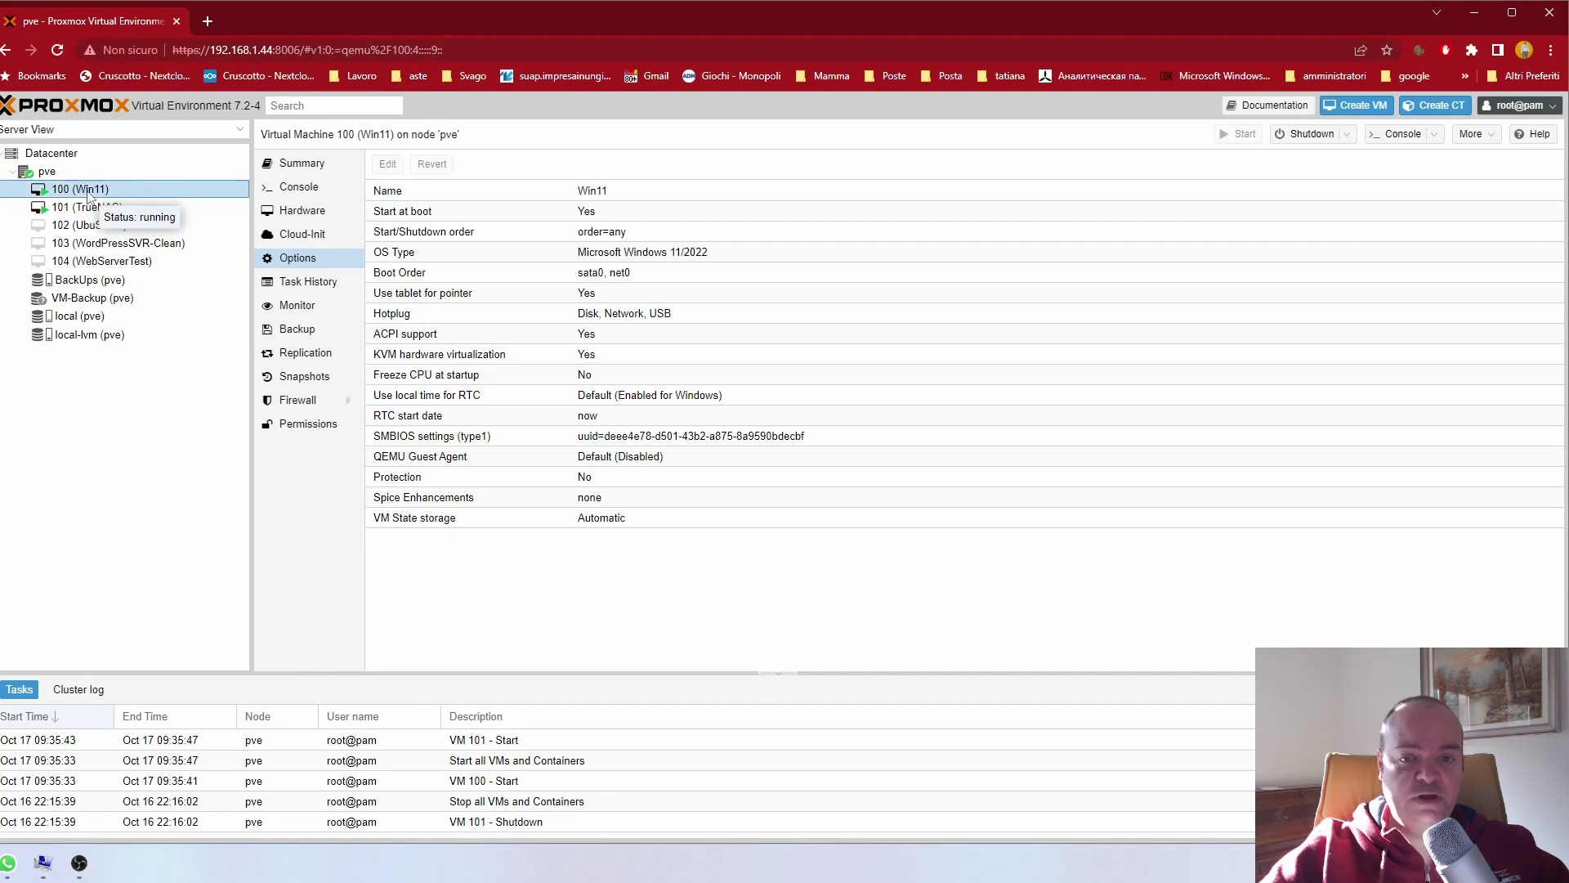
pyautogui.click(106, 262)
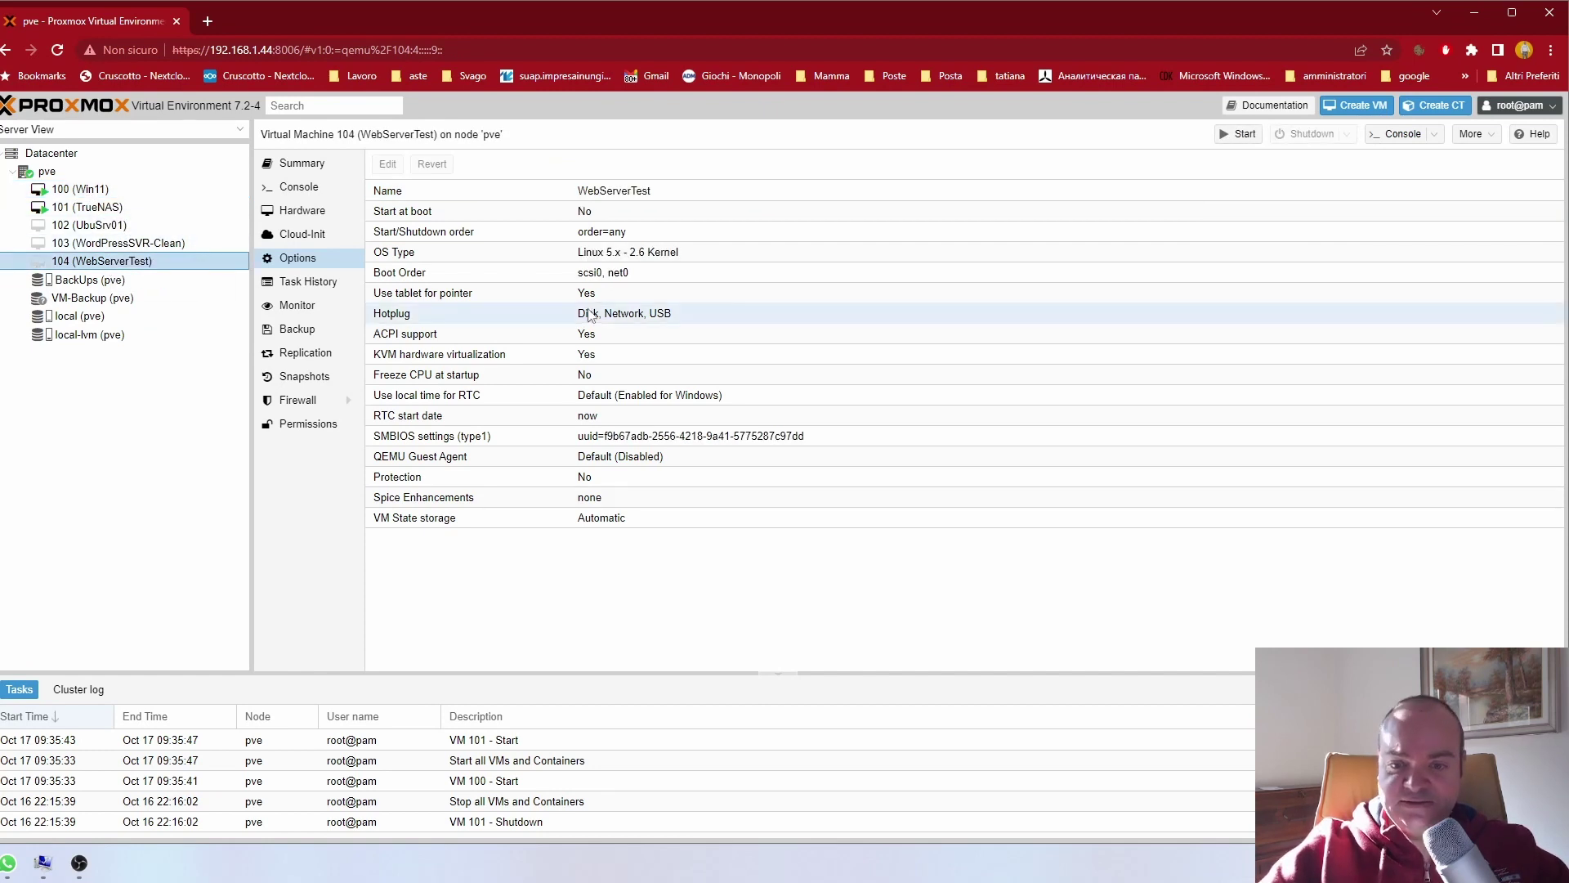
pyautogui.click(310, 214)
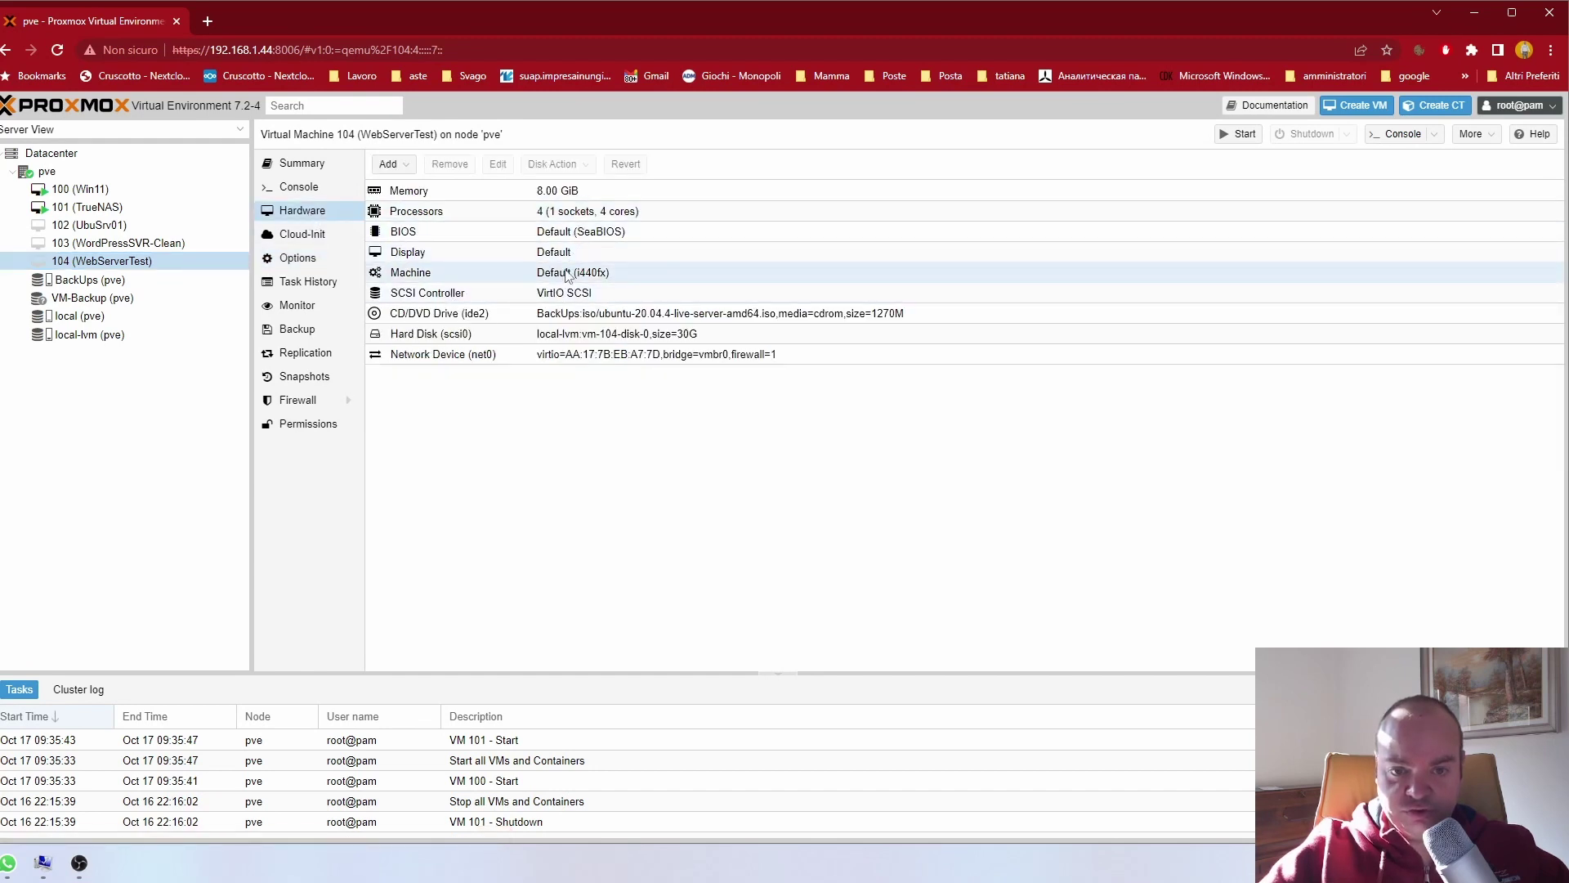
pyautogui.click(533, 335)
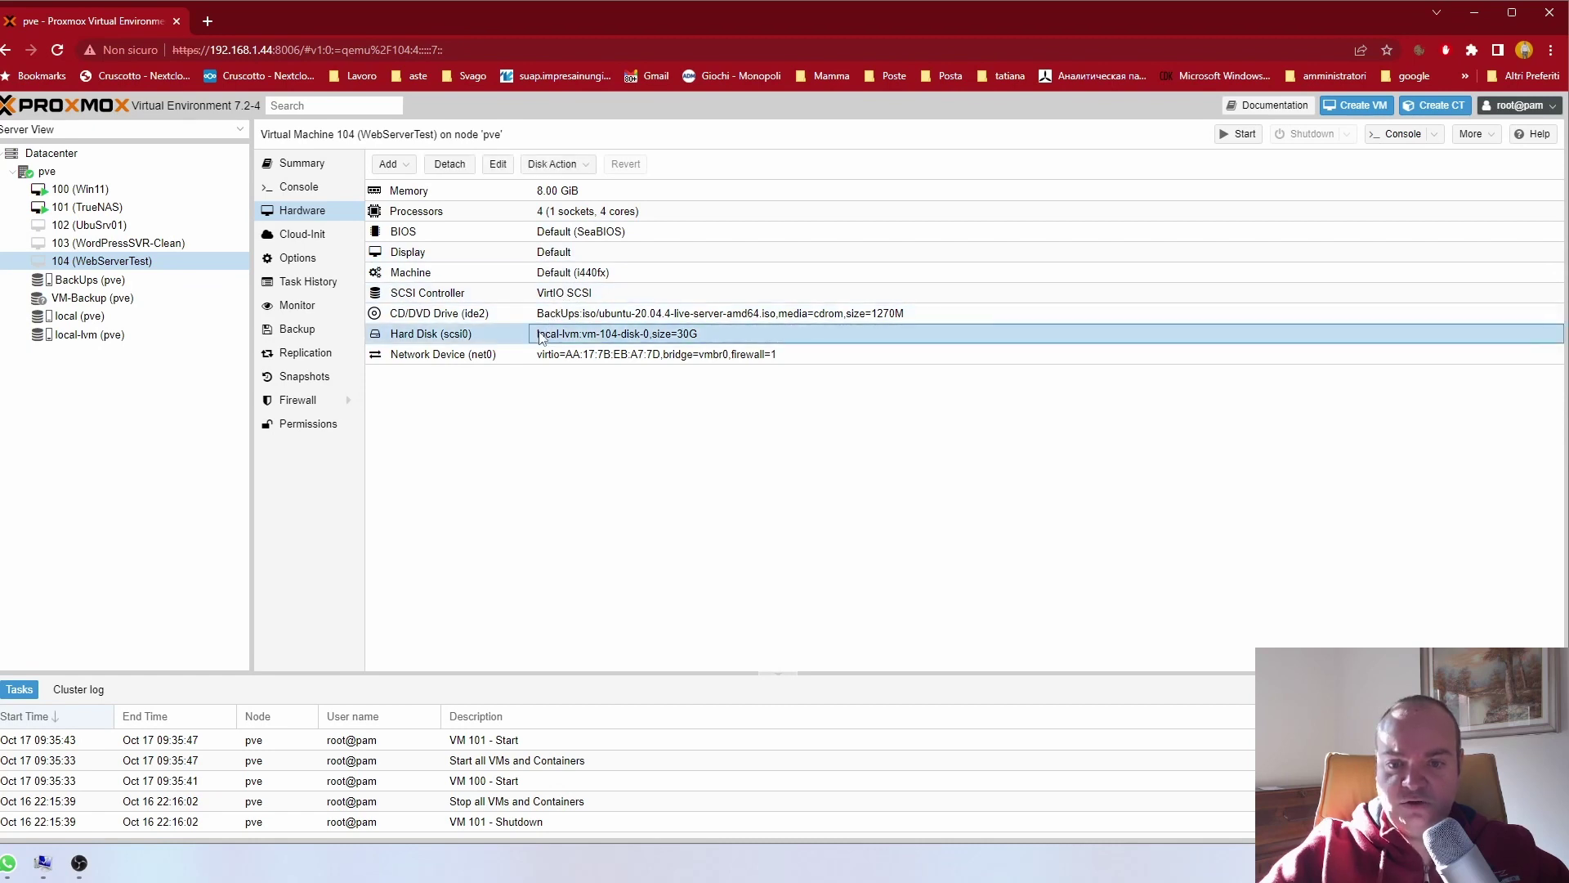
pyautogui.doubleClick(539, 337)
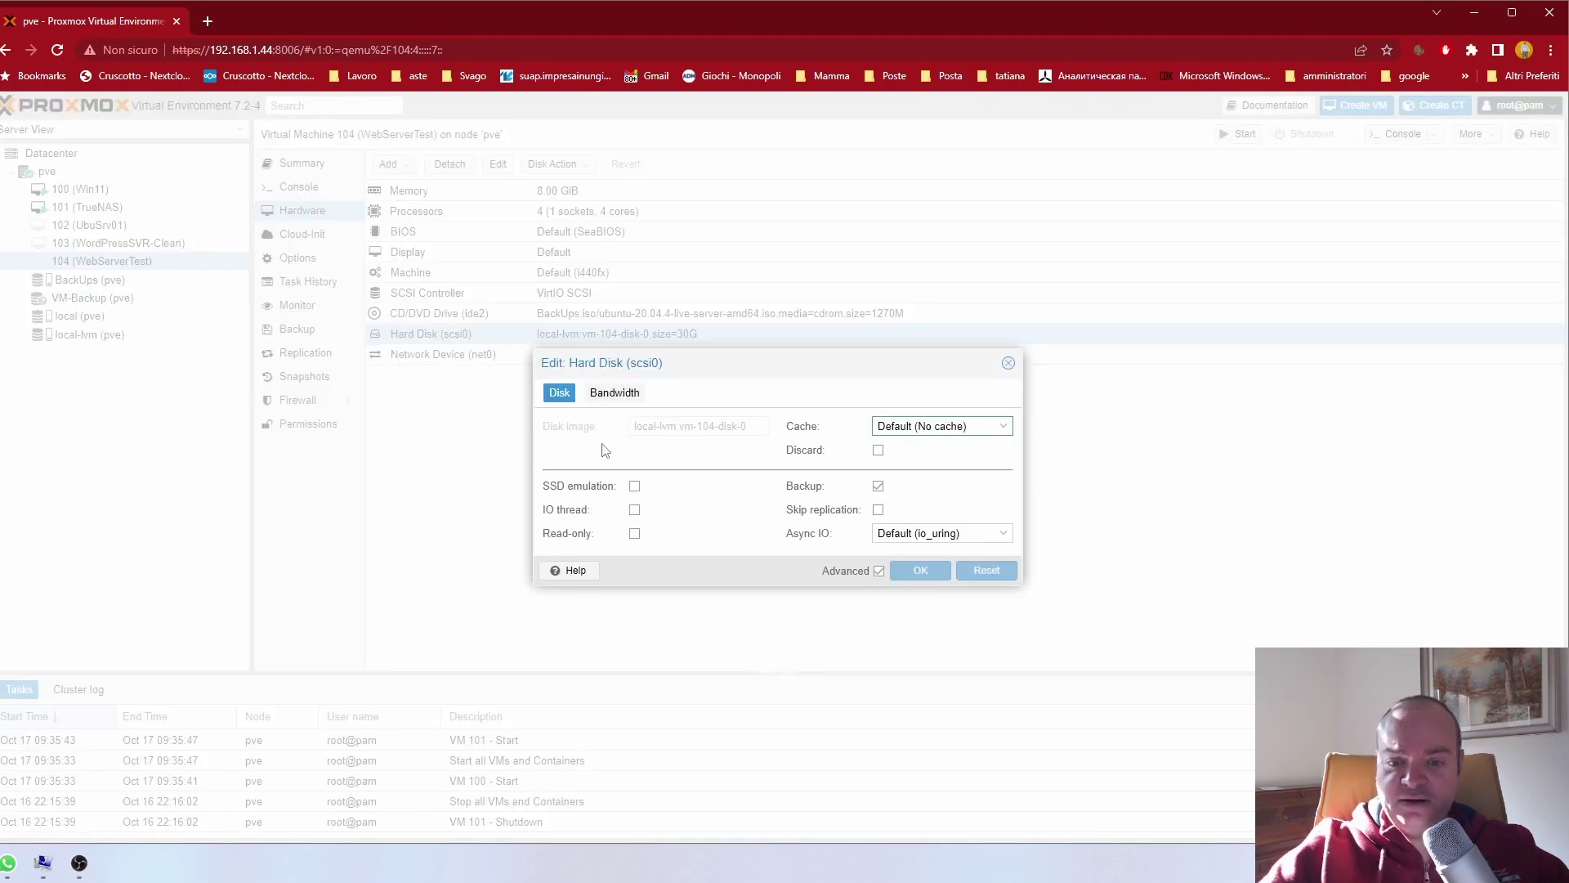
pyautogui.click(614, 393)
pyautogui.click(560, 393)
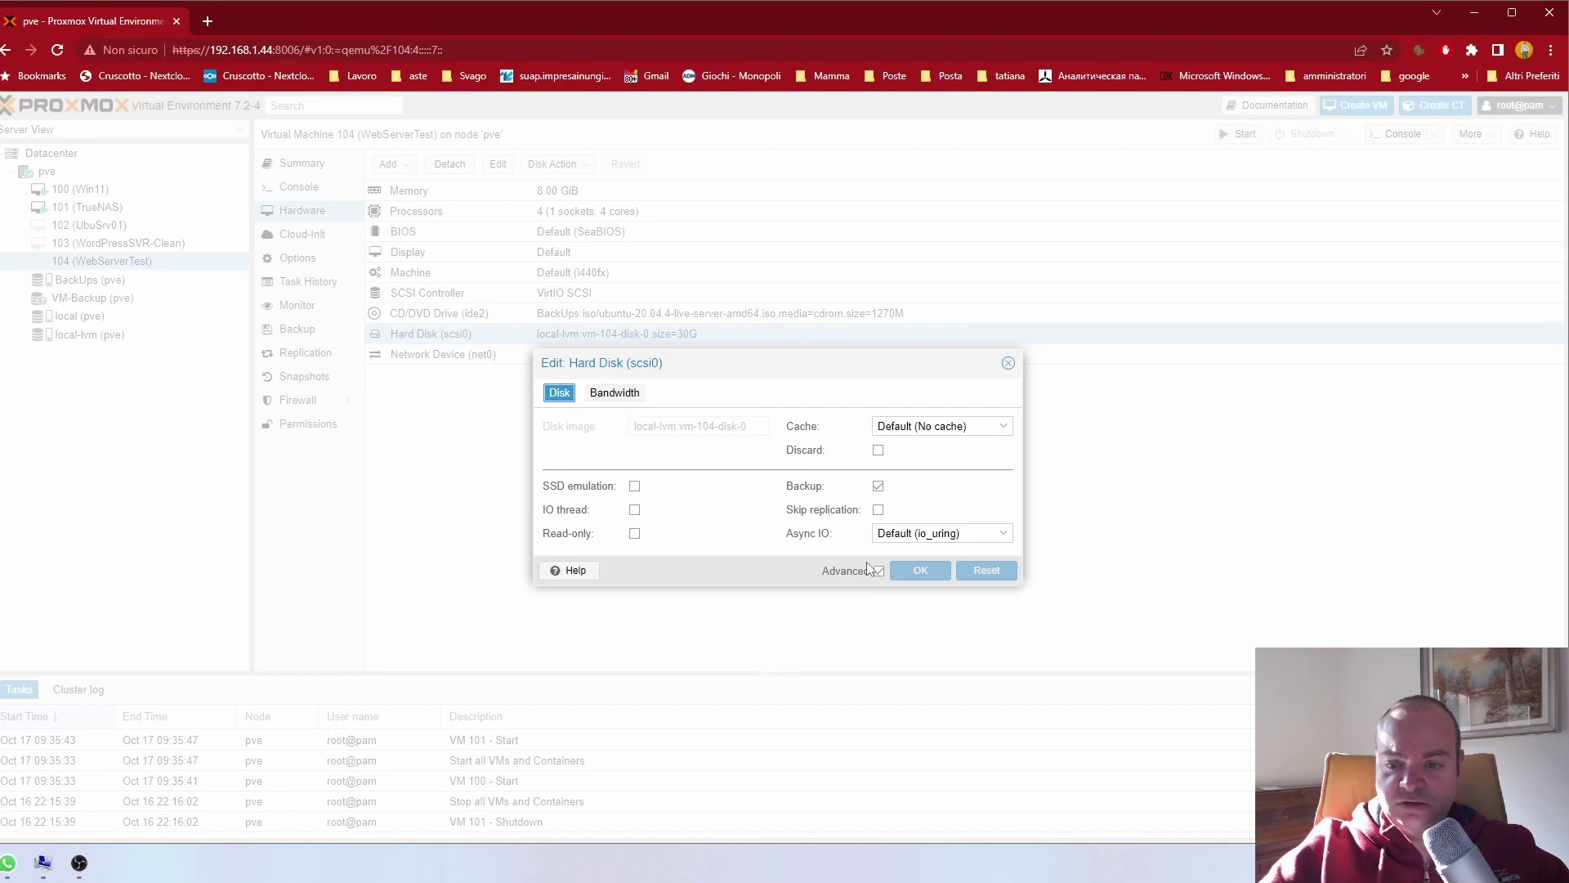
pyautogui.click(1008, 363)
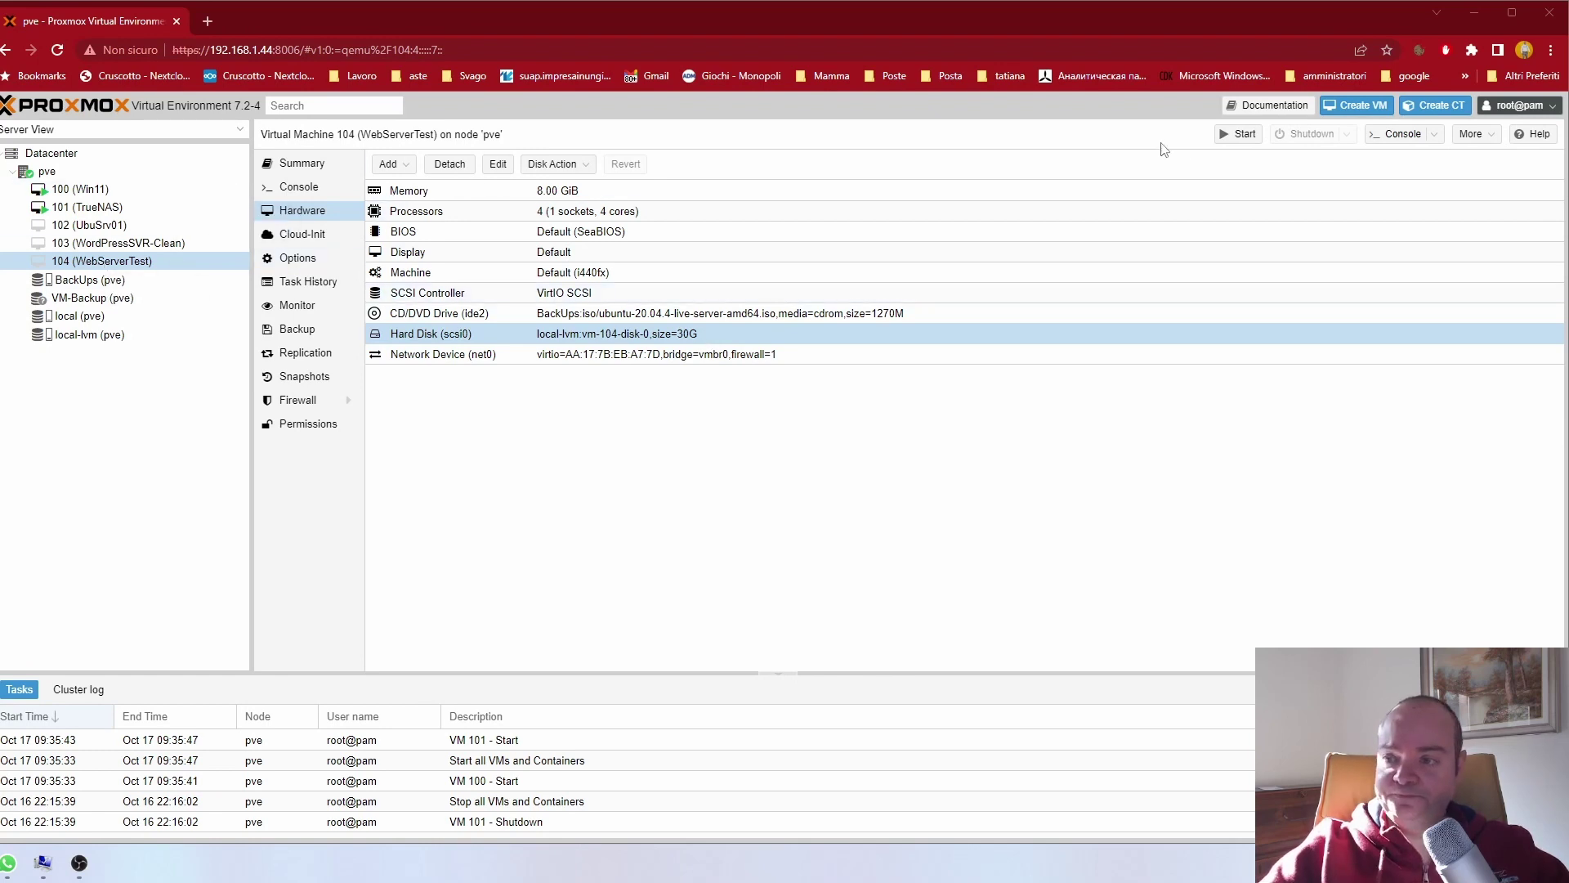
# Step: Start VM 104 and open a new Chrome tab
pyautogui.click(1240, 135)
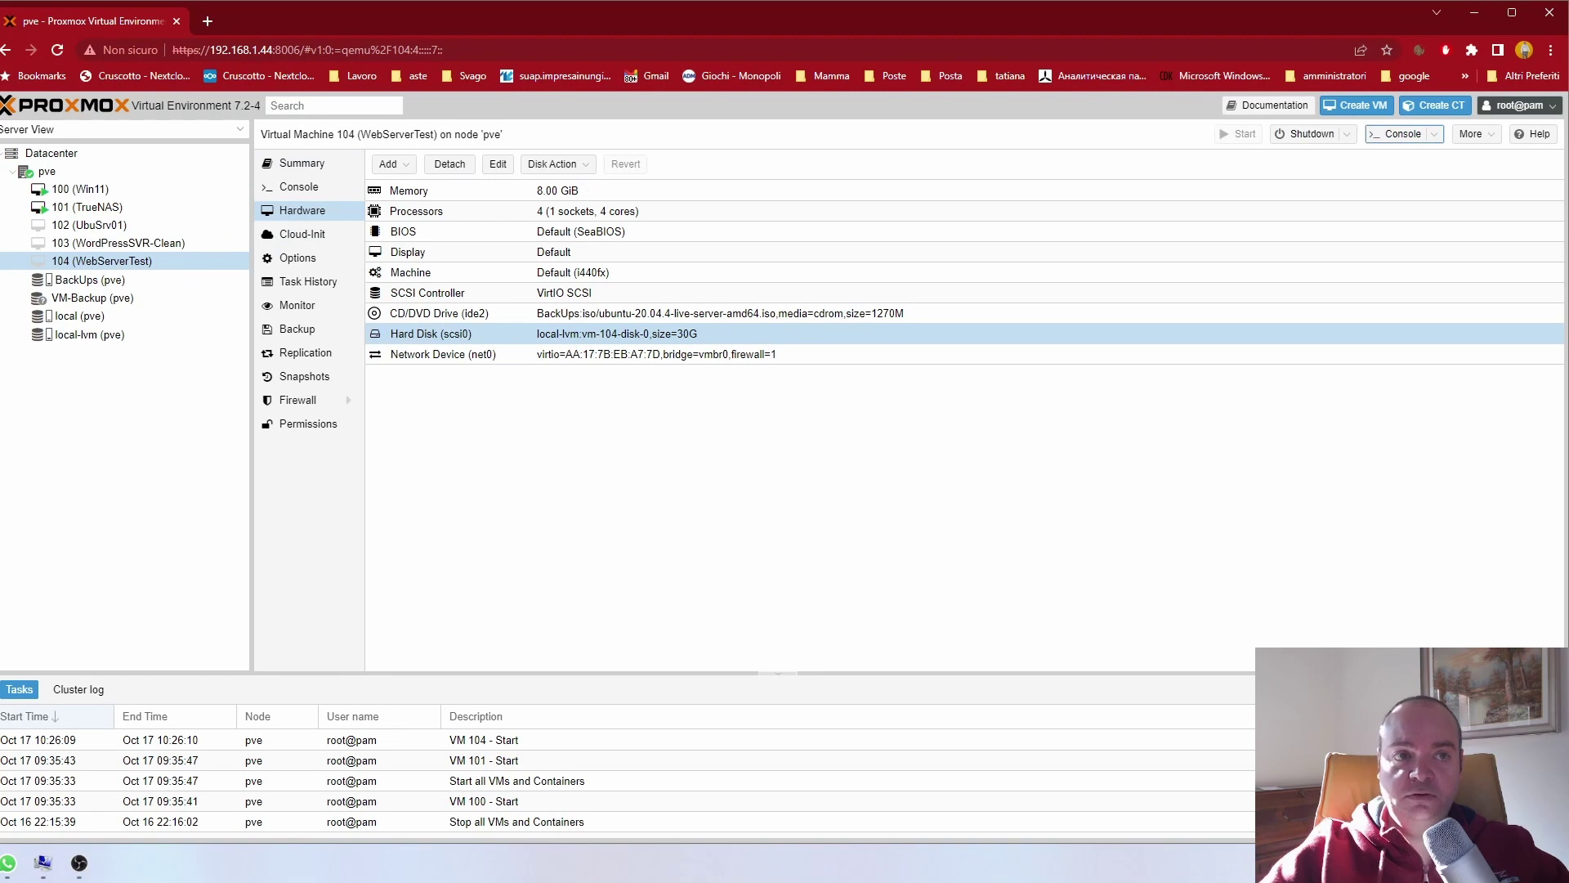
pyautogui.hotkey('alt', 'Tab')
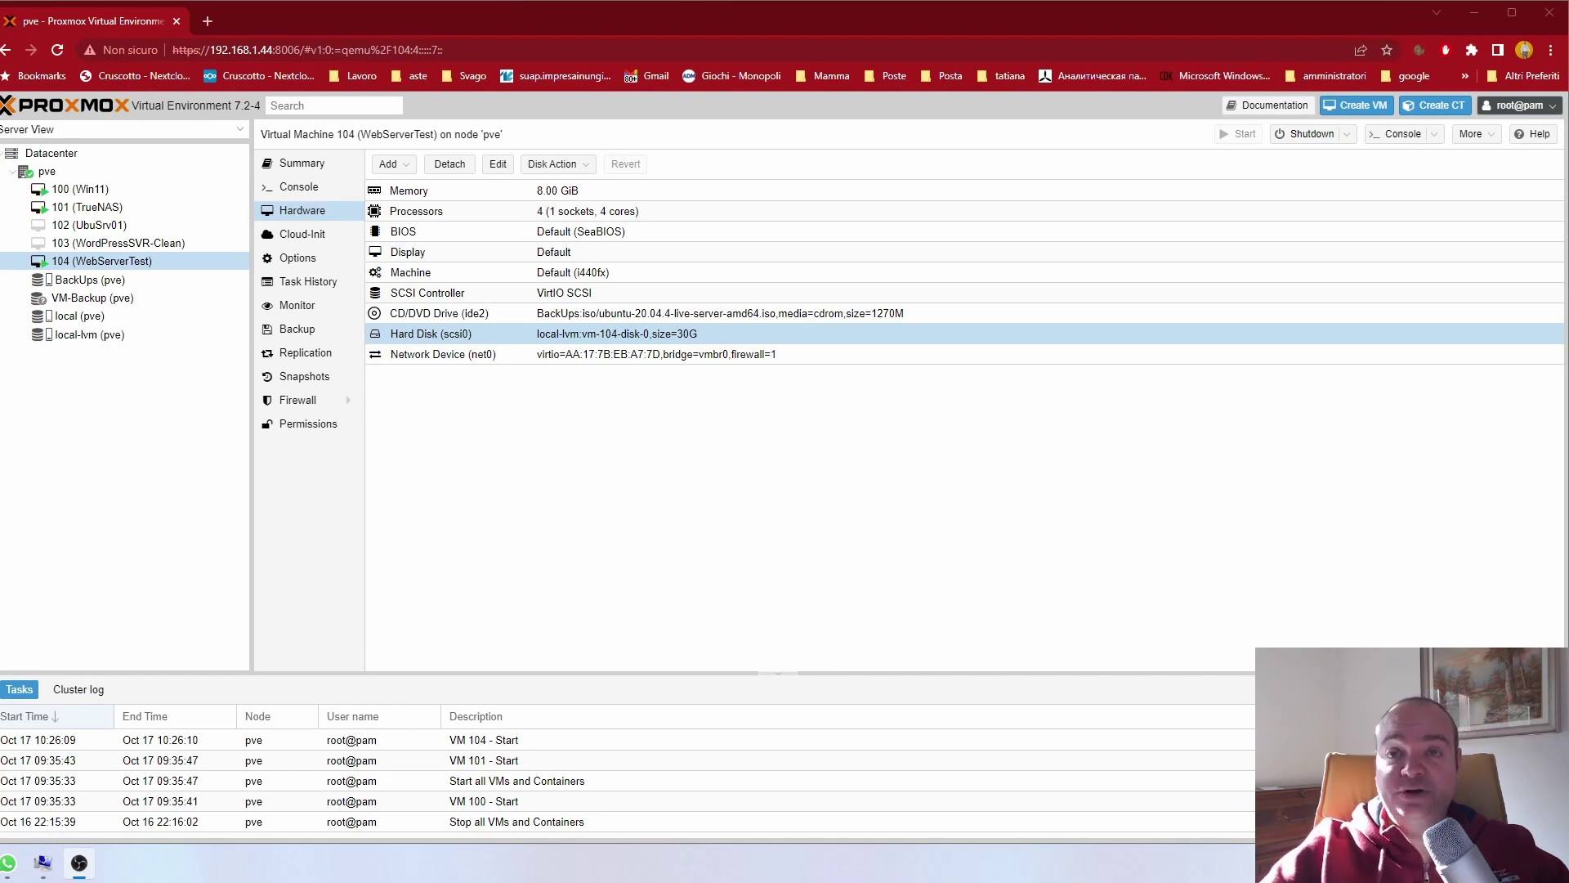
pyautogui.click(208, 21)
# Step: Load 192.168.1.55 and open the pizzapiu site from its directory listing
pyautogui.write('192')
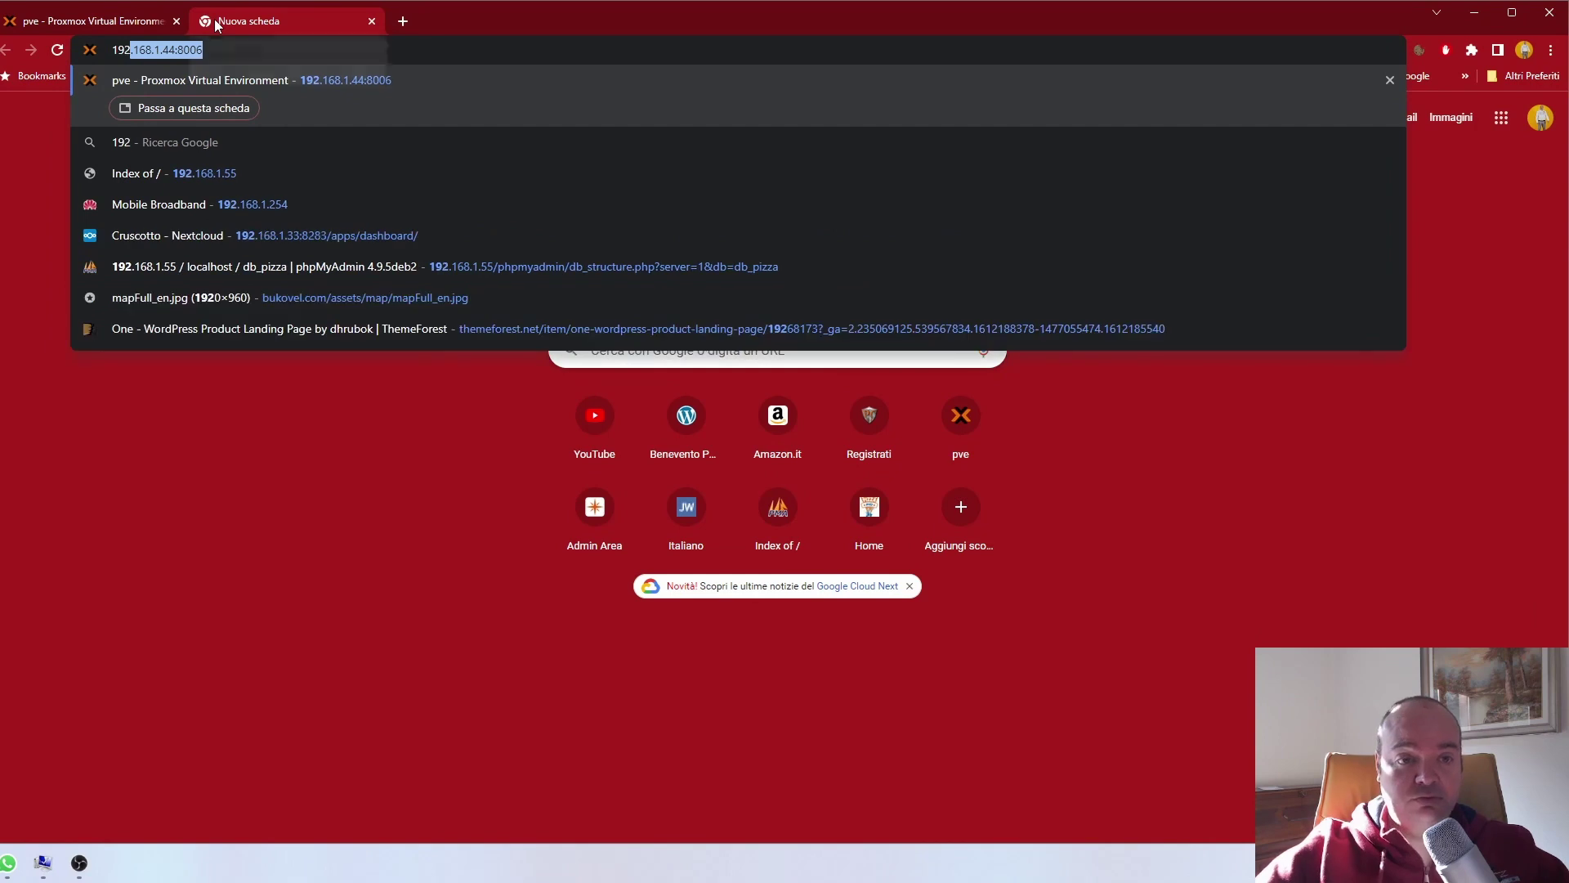
pyautogui.write('.168.1.55')
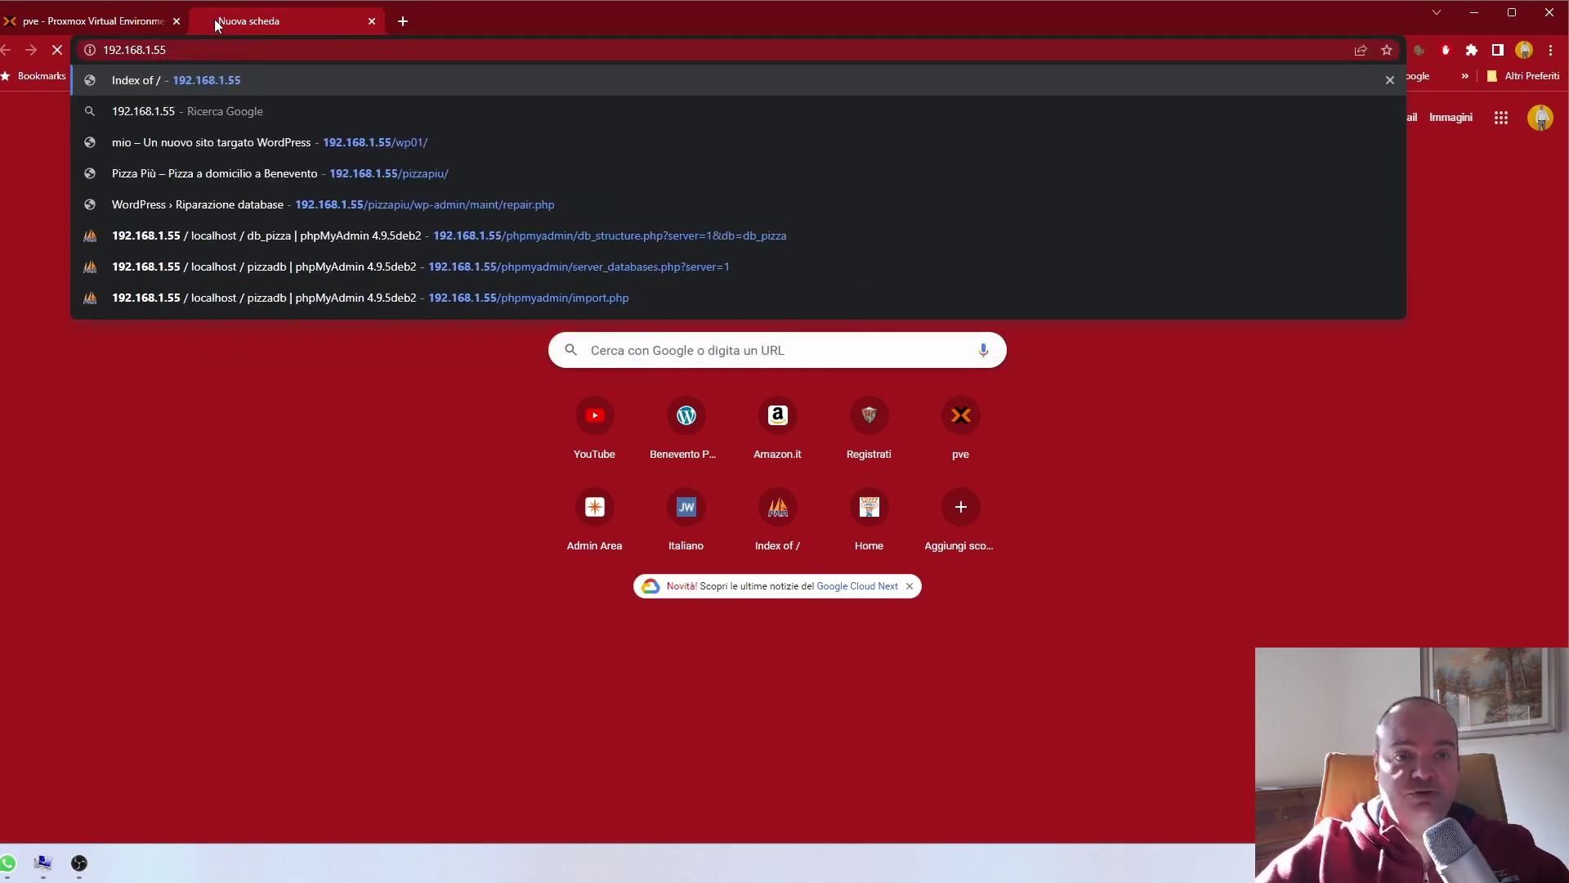
pyautogui.press('Return')
pyautogui.click(59, 242)
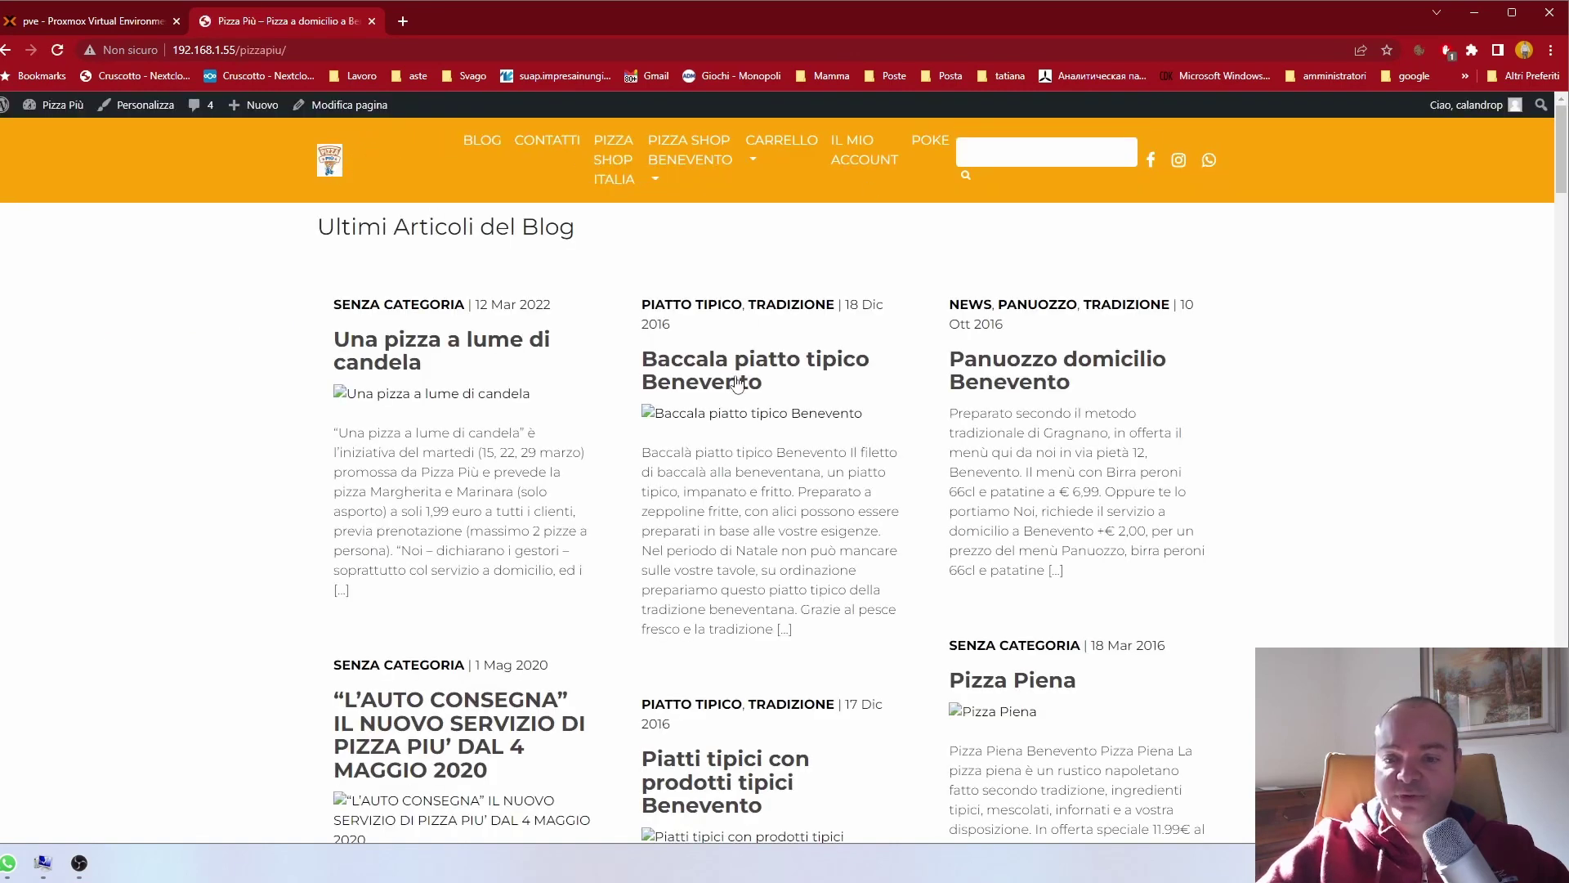
pyautogui.scroll(-2, 737, 384)
pyautogui.scroll(2, 735, 327)
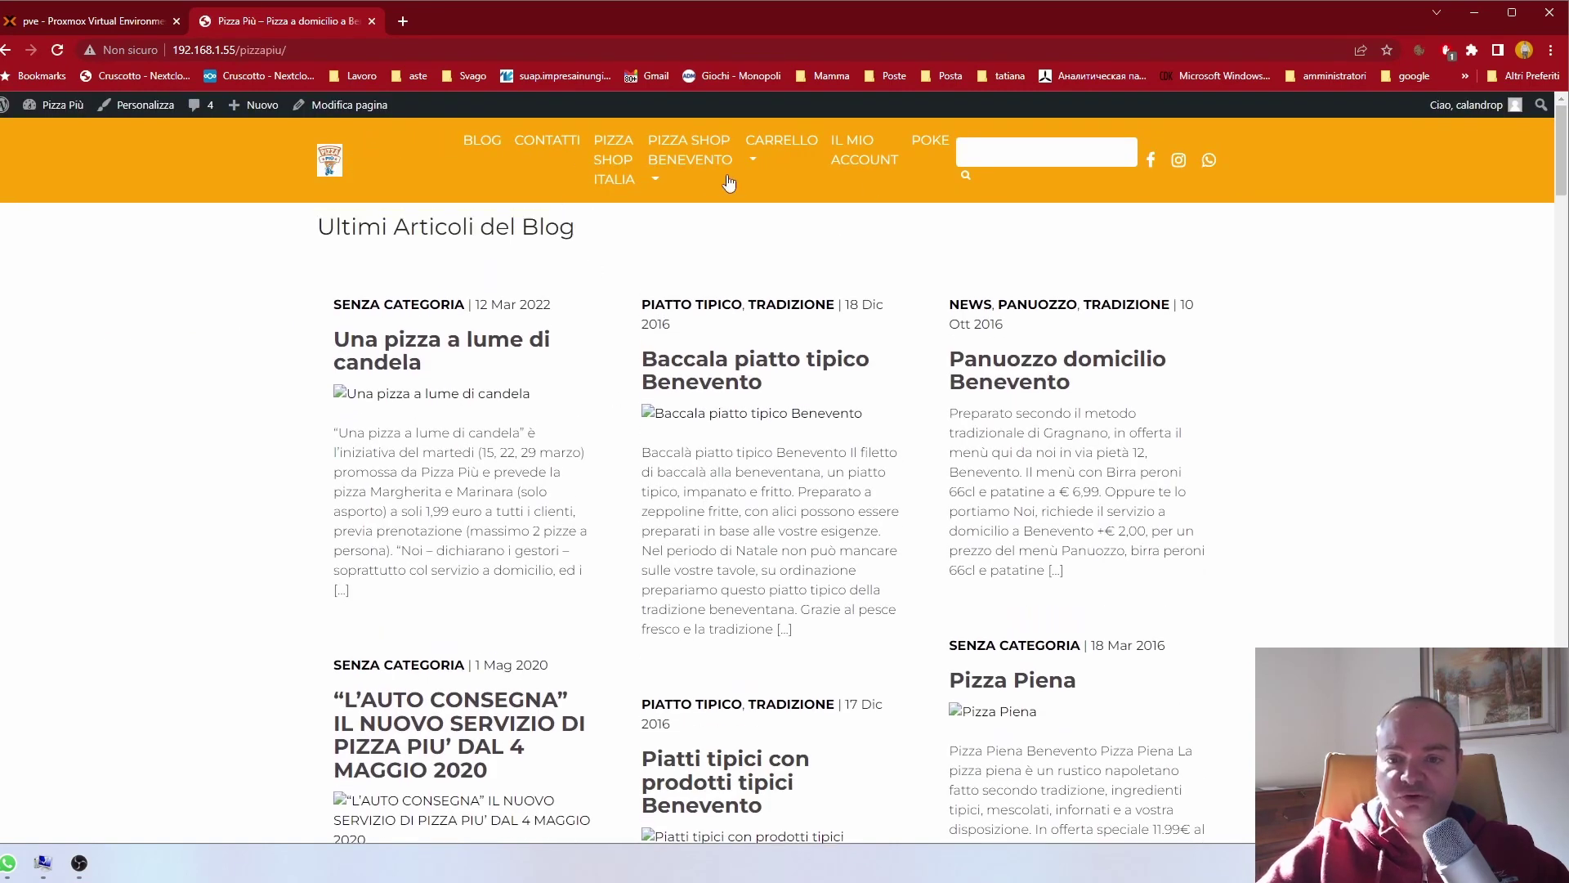
# Step: Try the Pizza Shop Benevento Pizze page, which returns 404, then browse the blog
pyautogui.moveTo(694, 169)
pyautogui.click(677, 216)
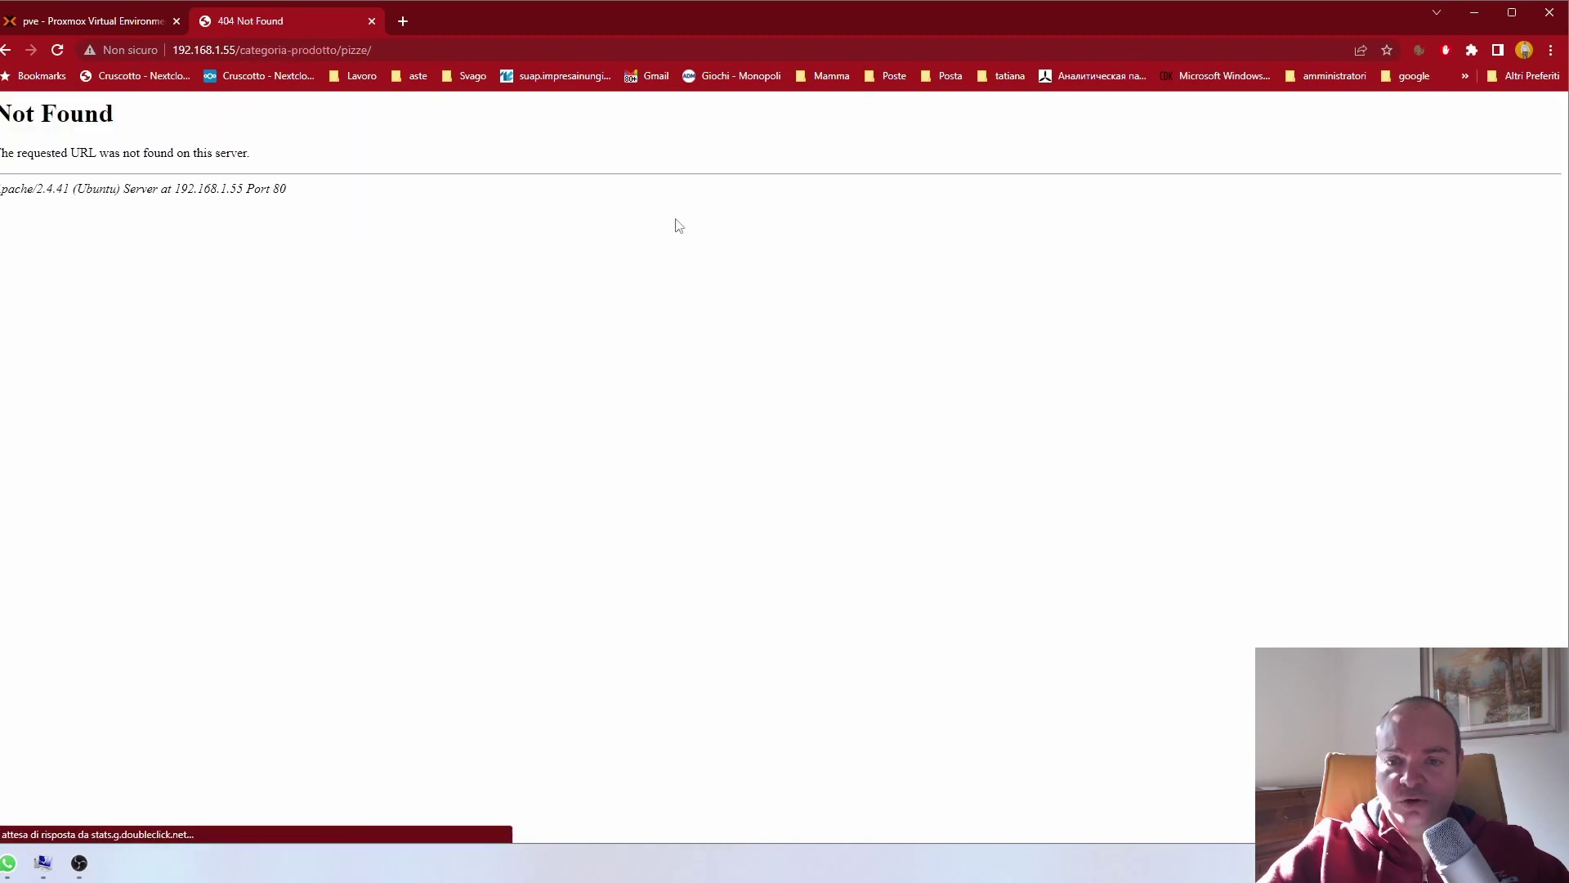
pyautogui.click(6, 49)
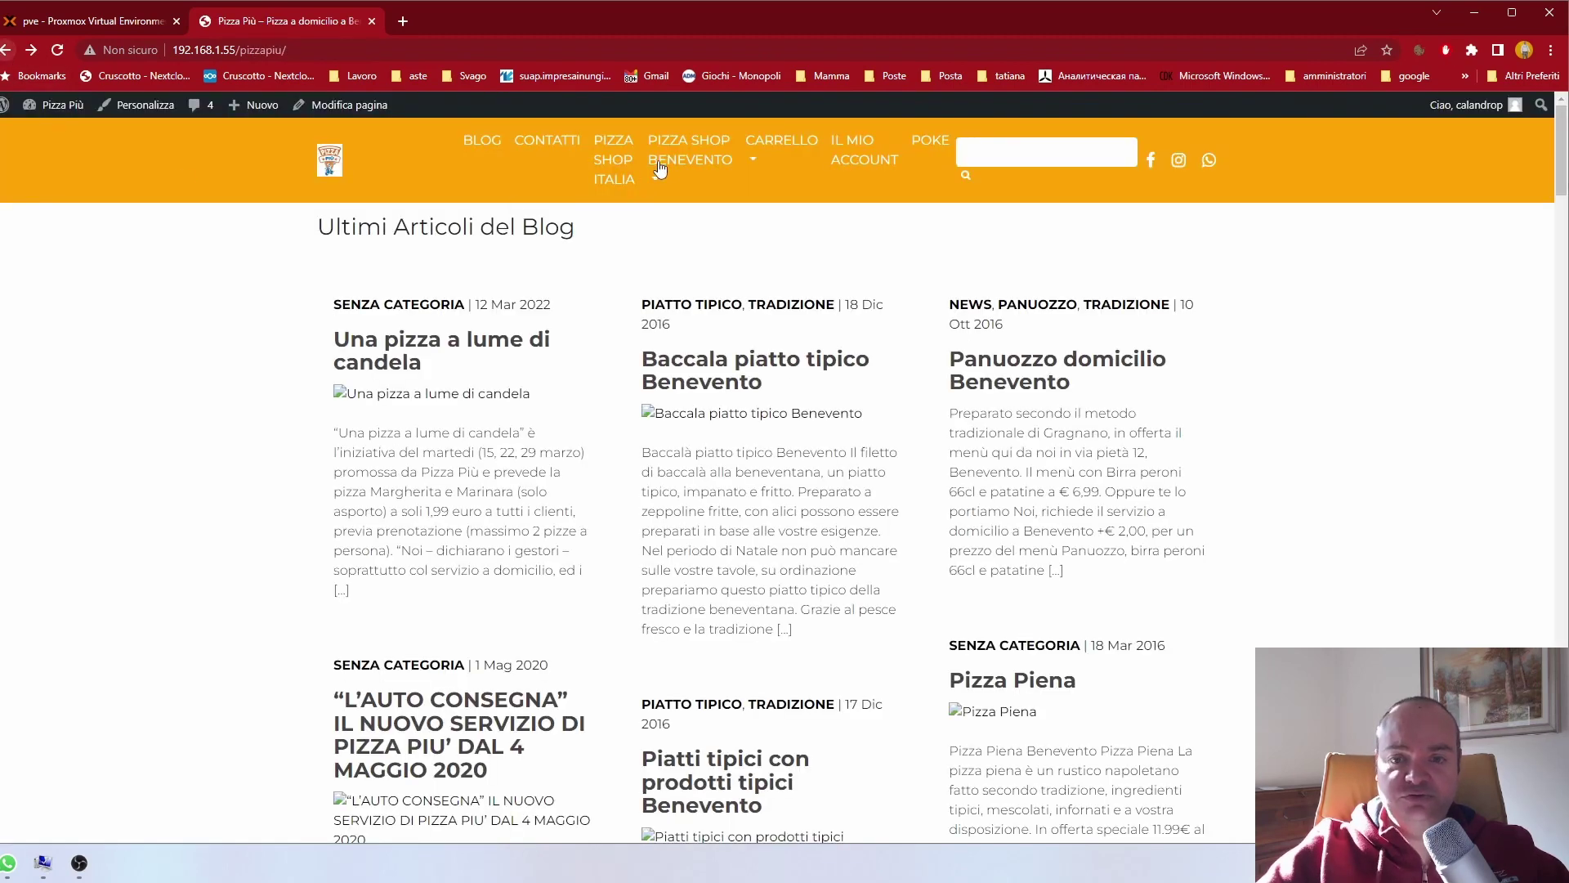
pyautogui.scroll(-12, 736, 488)
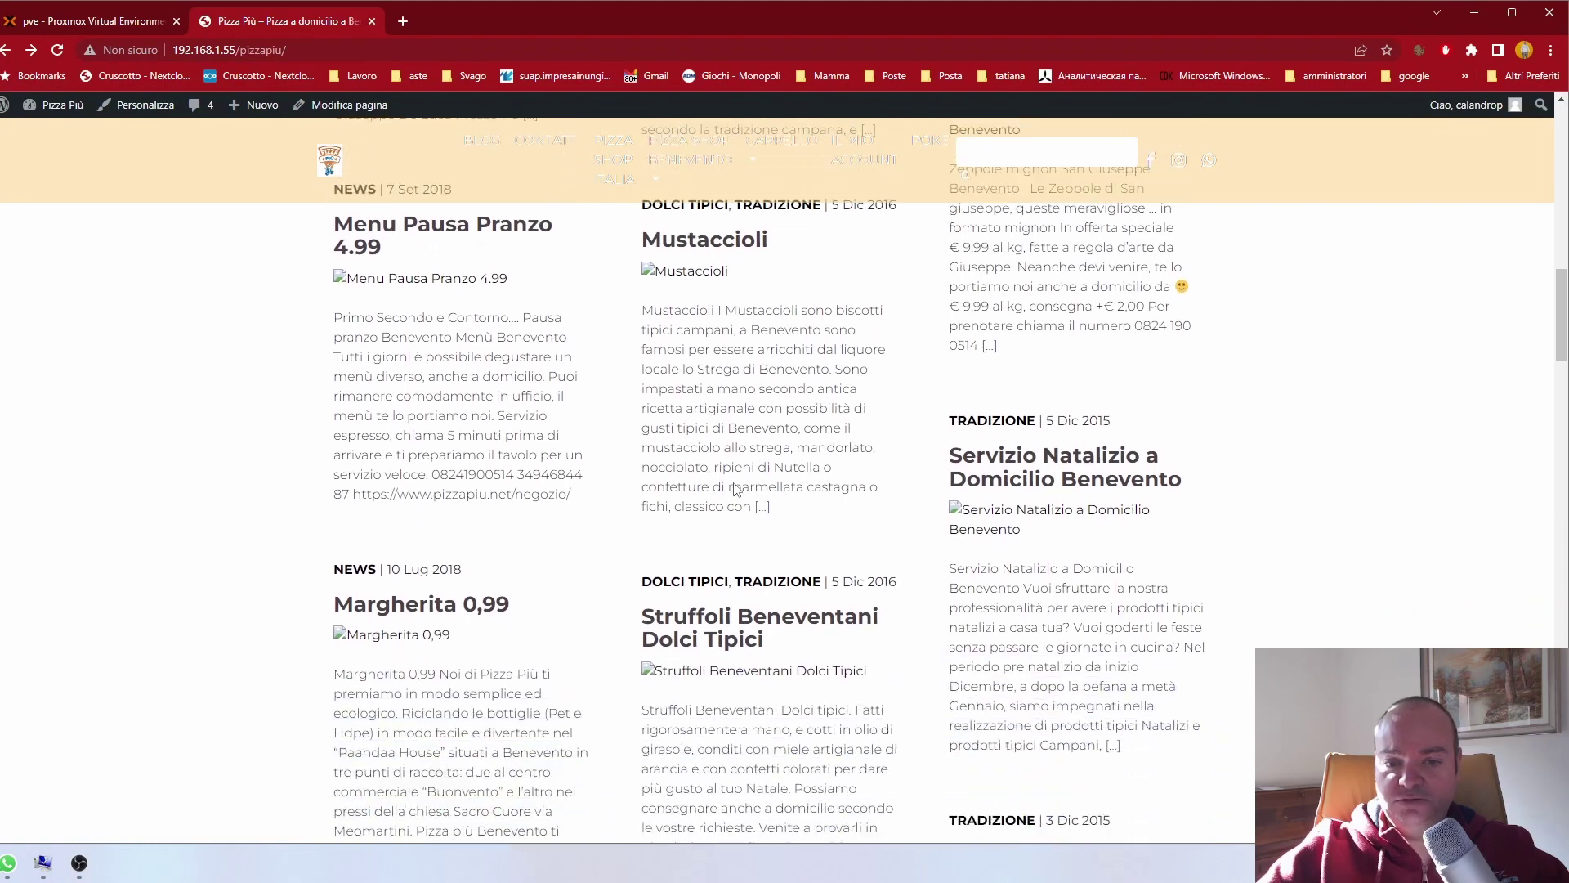
pyautogui.scroll(10, 735, 488)
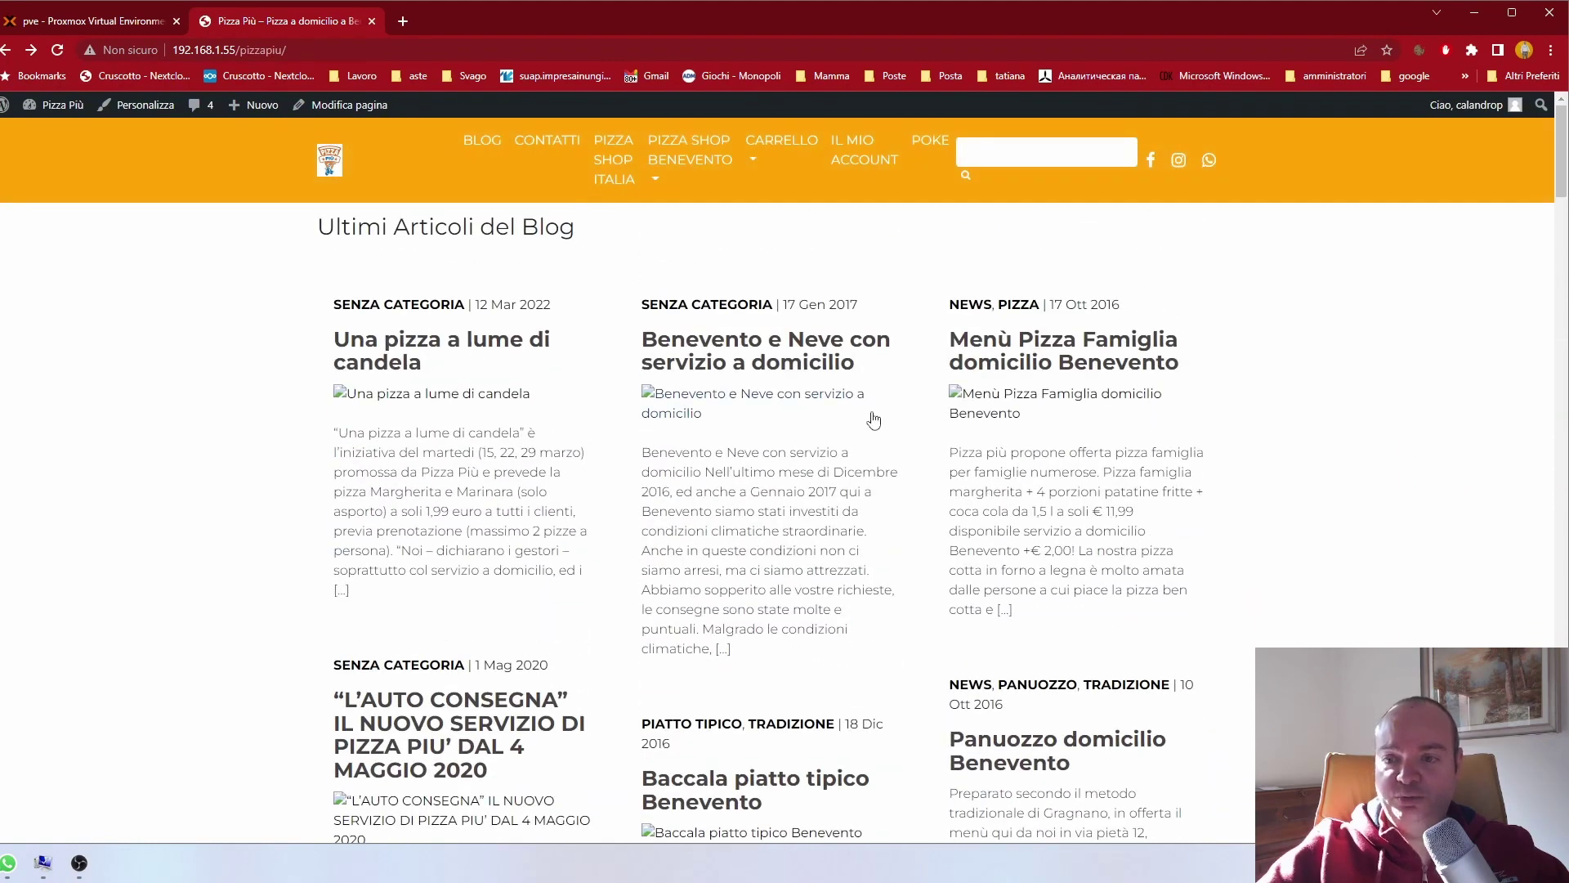
pyautogui.scroll(-20, 476, 448)
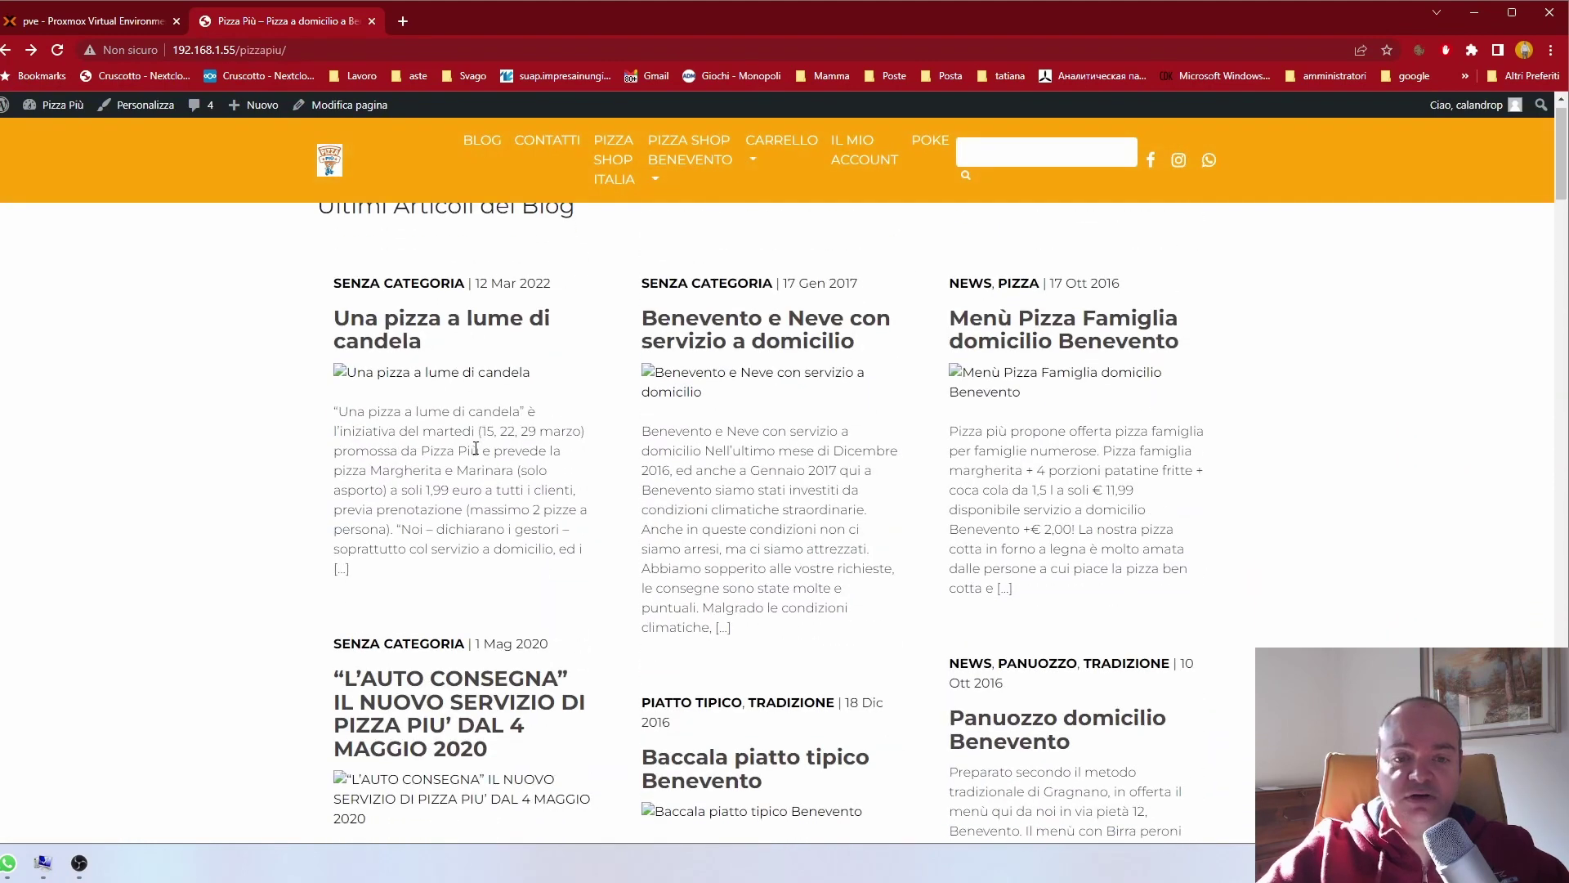
pyautogui.scroll(4, 476, 448)
pyautogui.scroll(5, 476, 448)
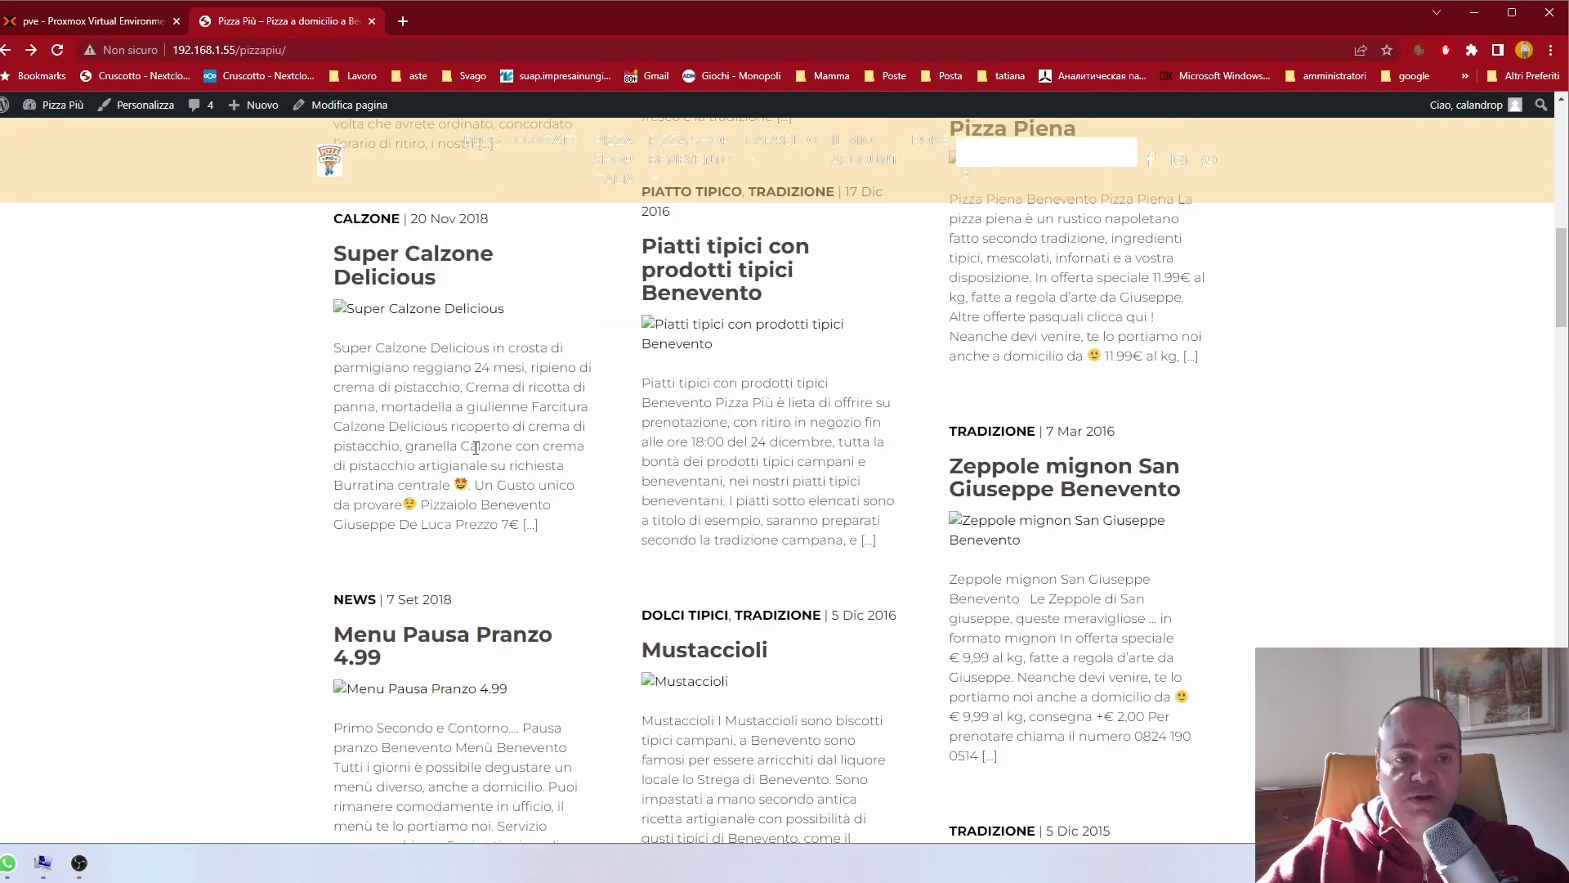
pyautogui.click(94, 21)
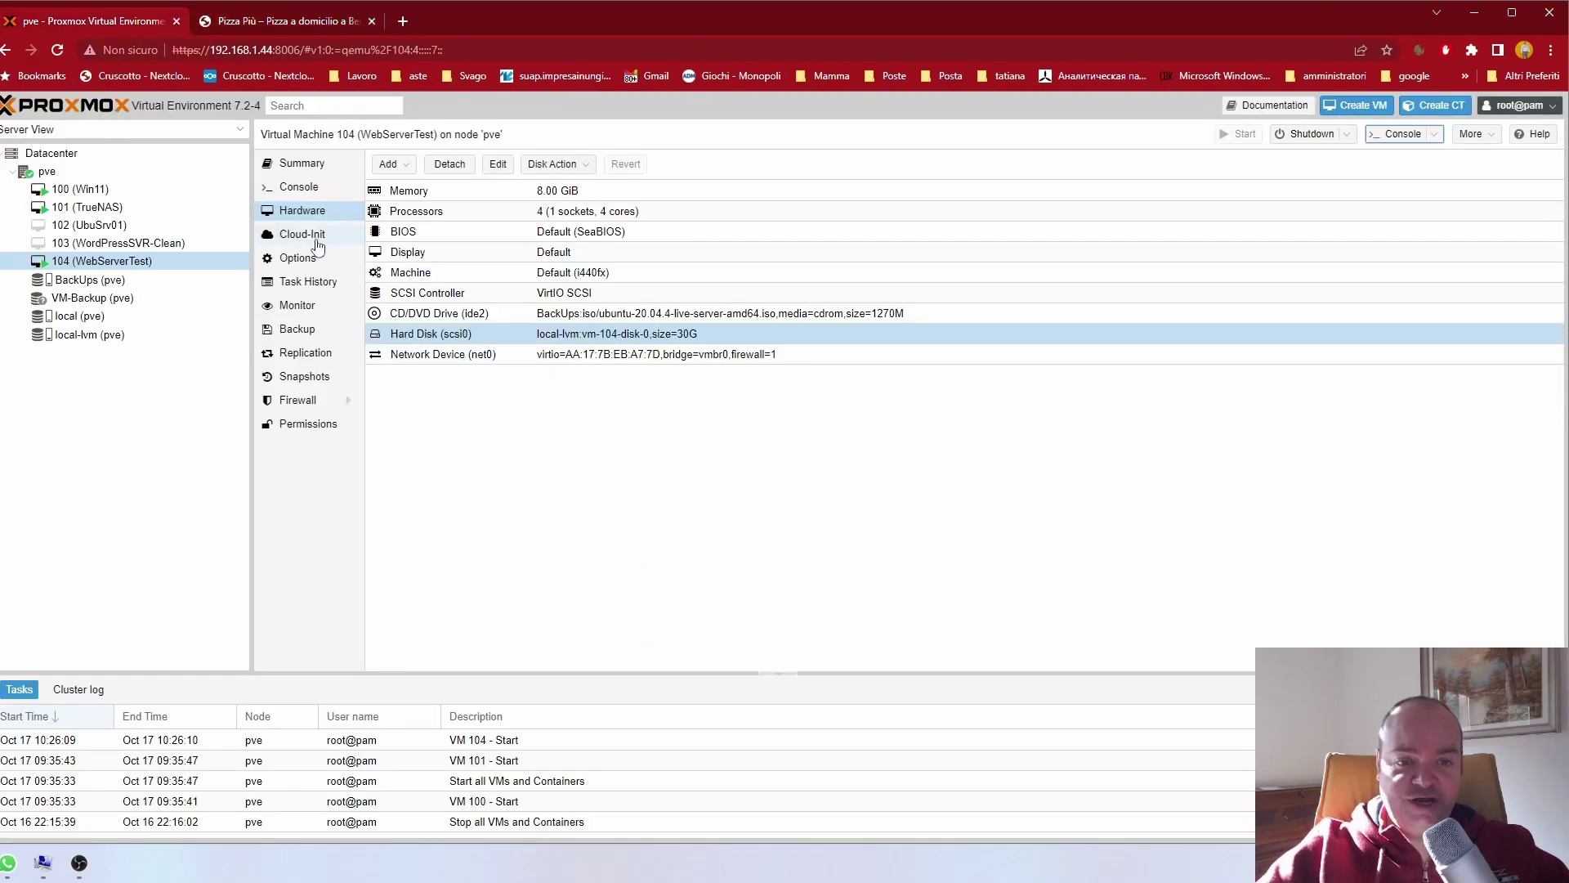
# Step: Log into VM 104's Ubuntu console with the user name and run df -h
pyautogui.click(309, 187)
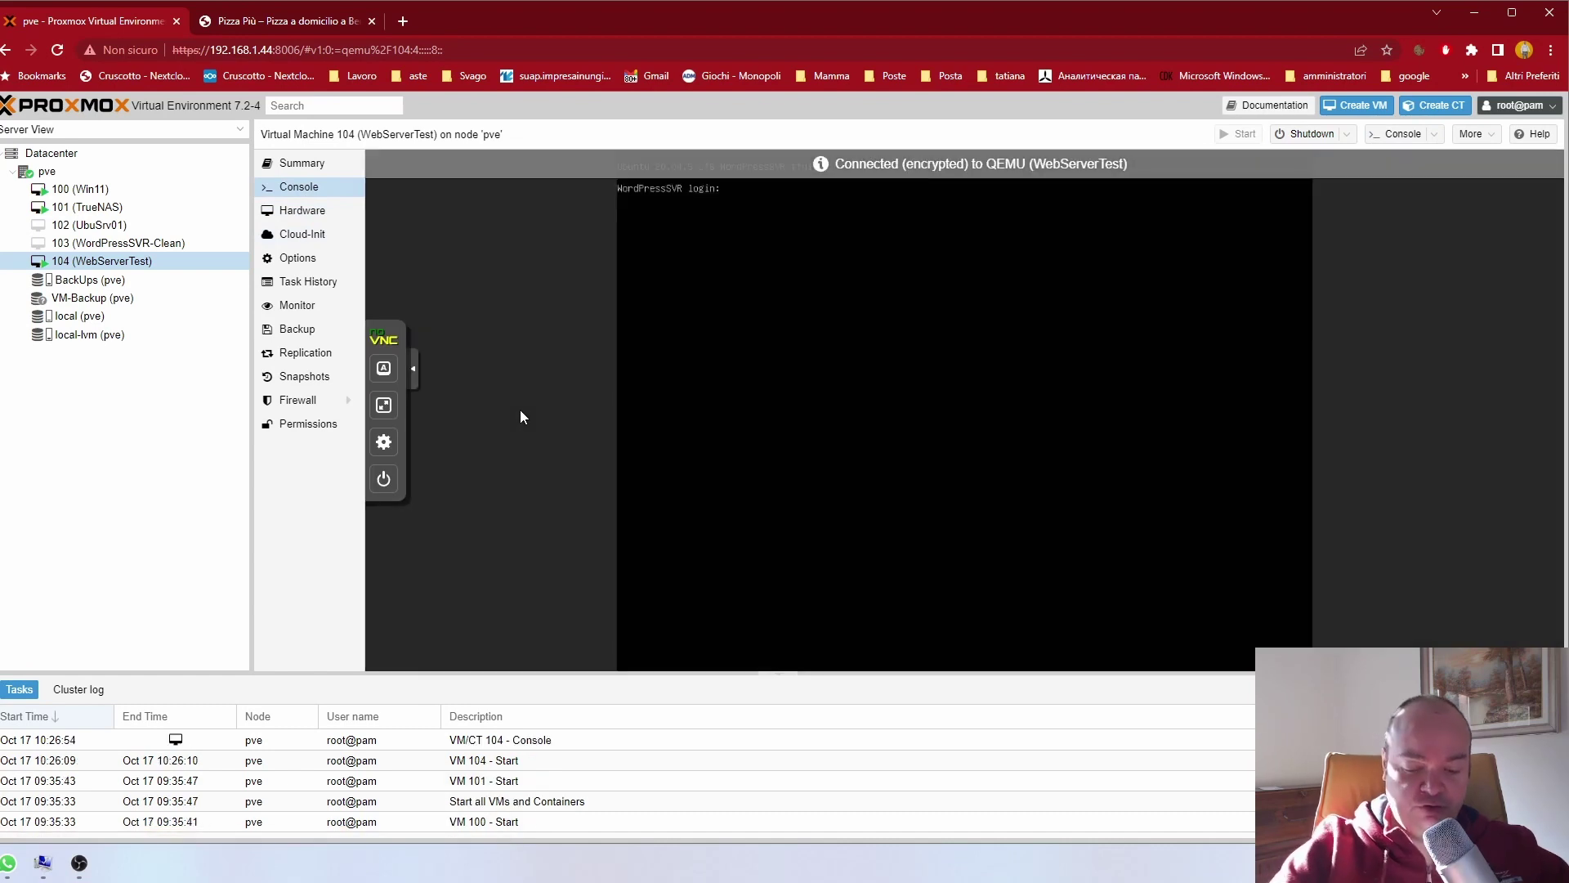
pyautogui.write('paolocalandro')
pyautogui.press('Return')
pyautogui.press('Return')
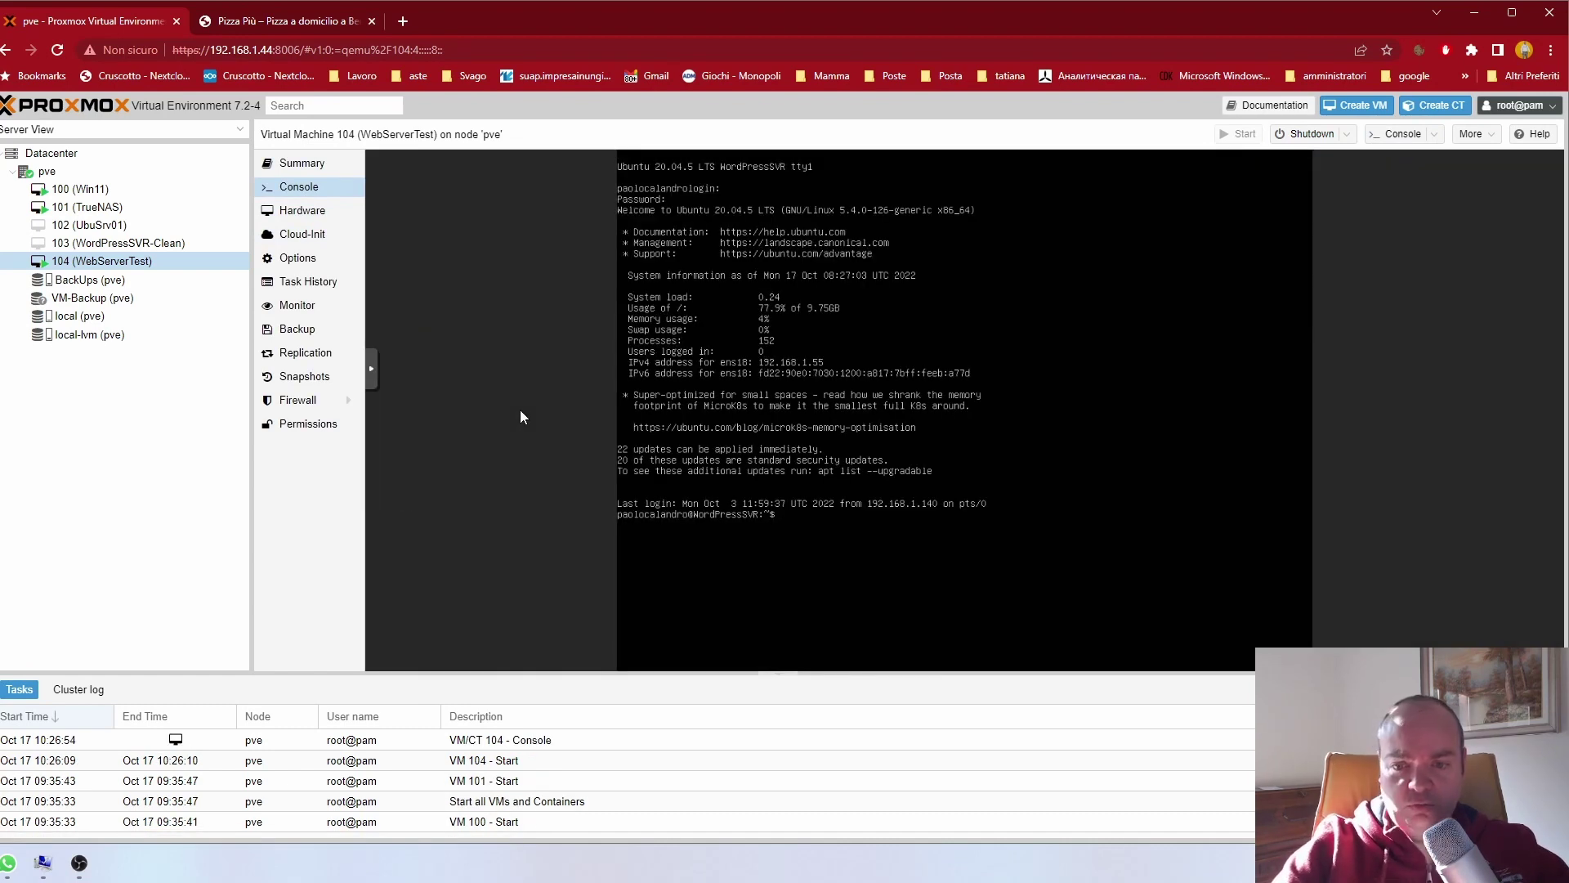
pyautogui.write('d')
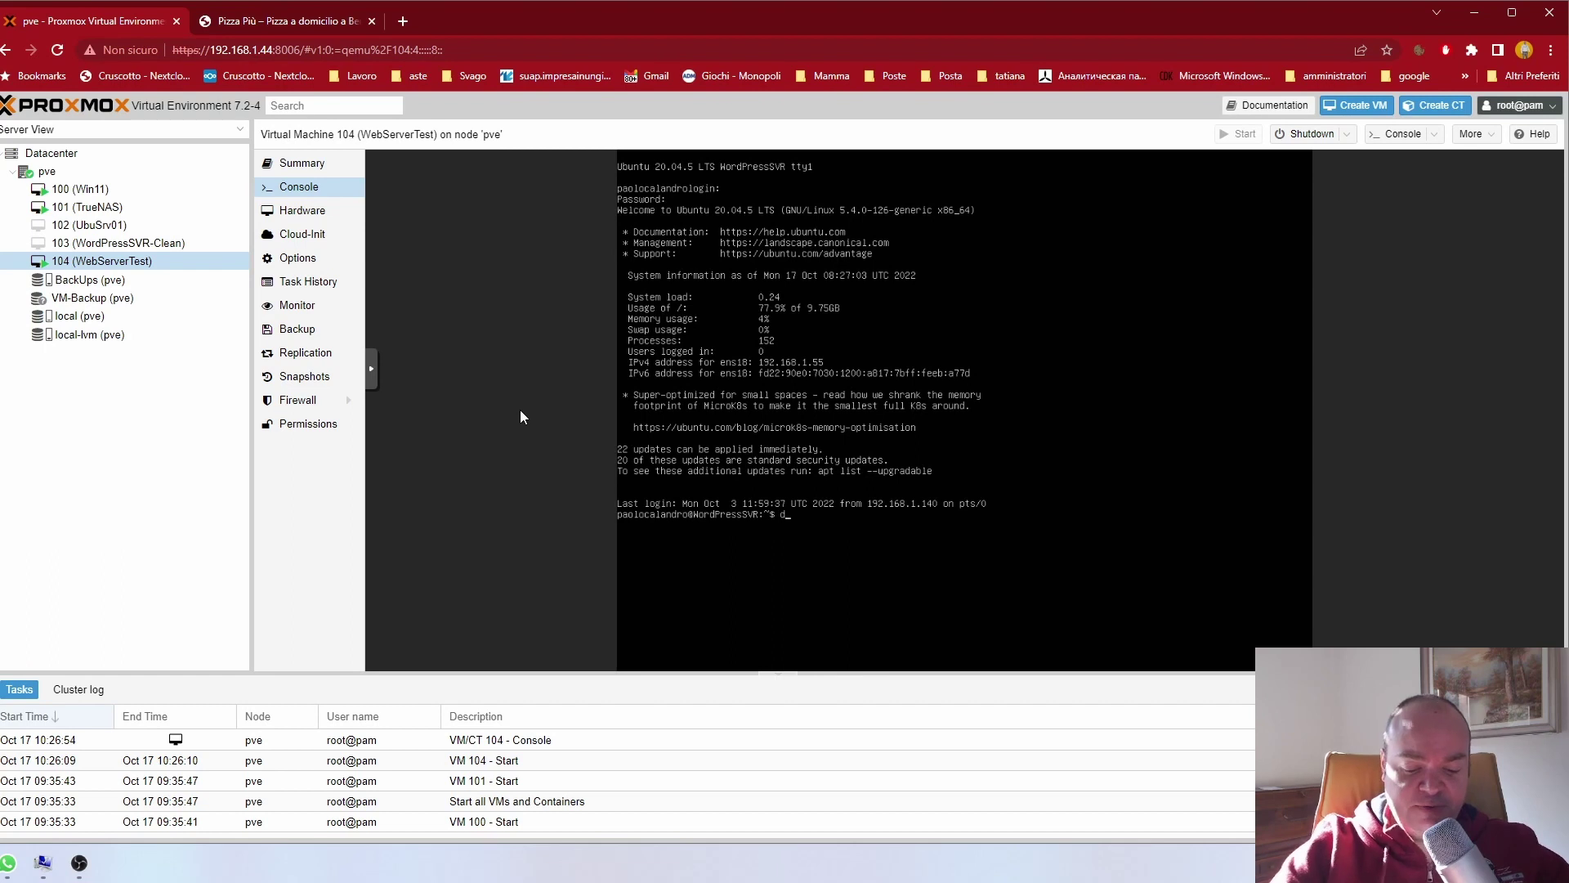
pyautogui.write('f -h')
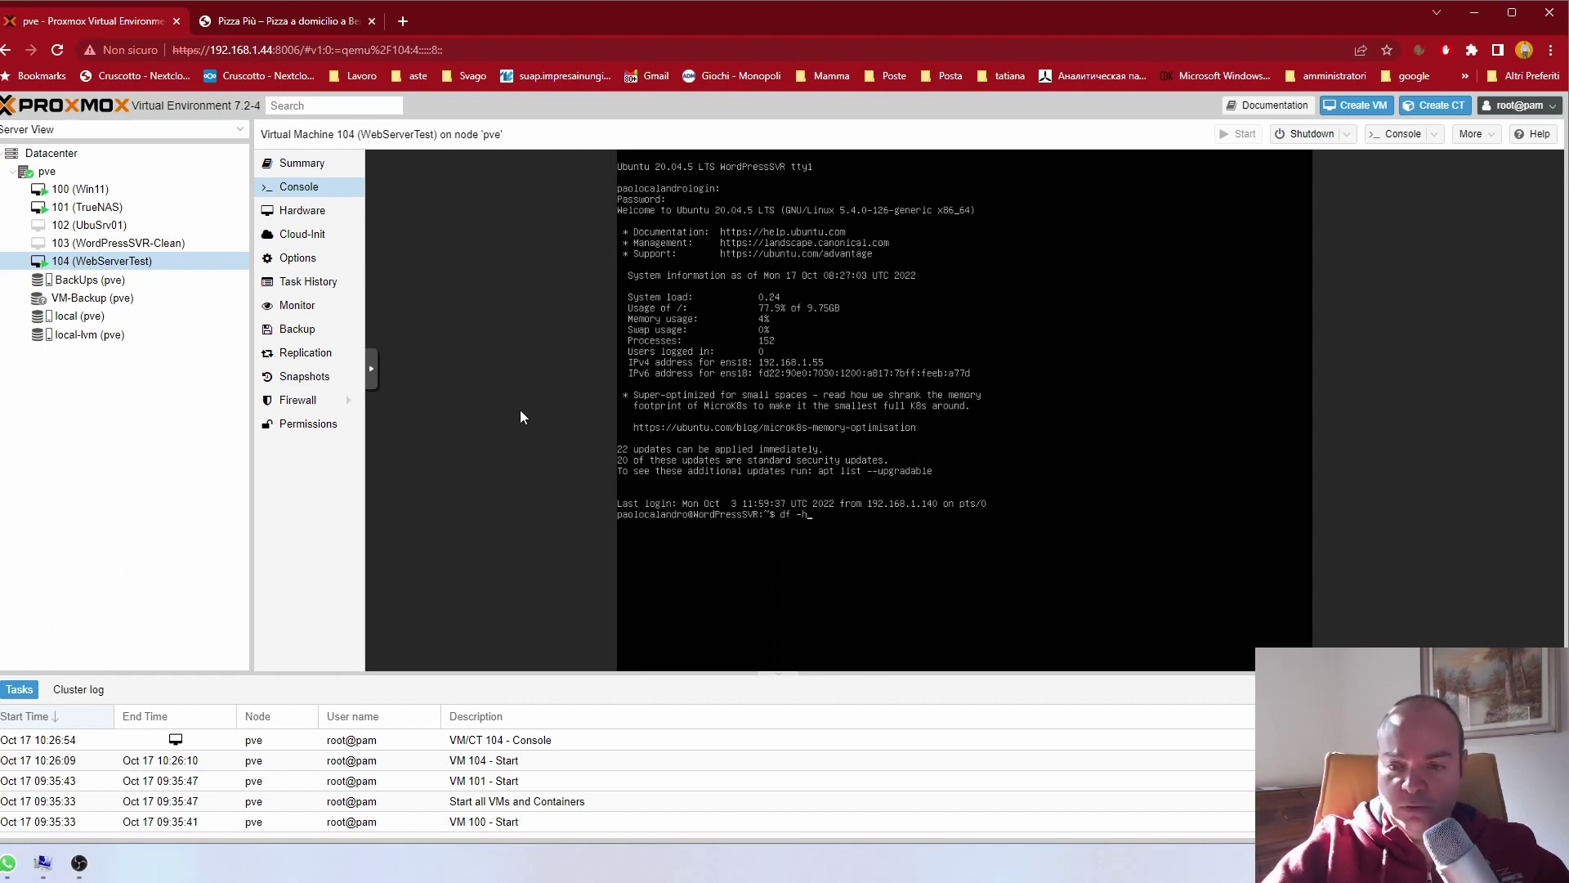
pyautogui.press('Return')
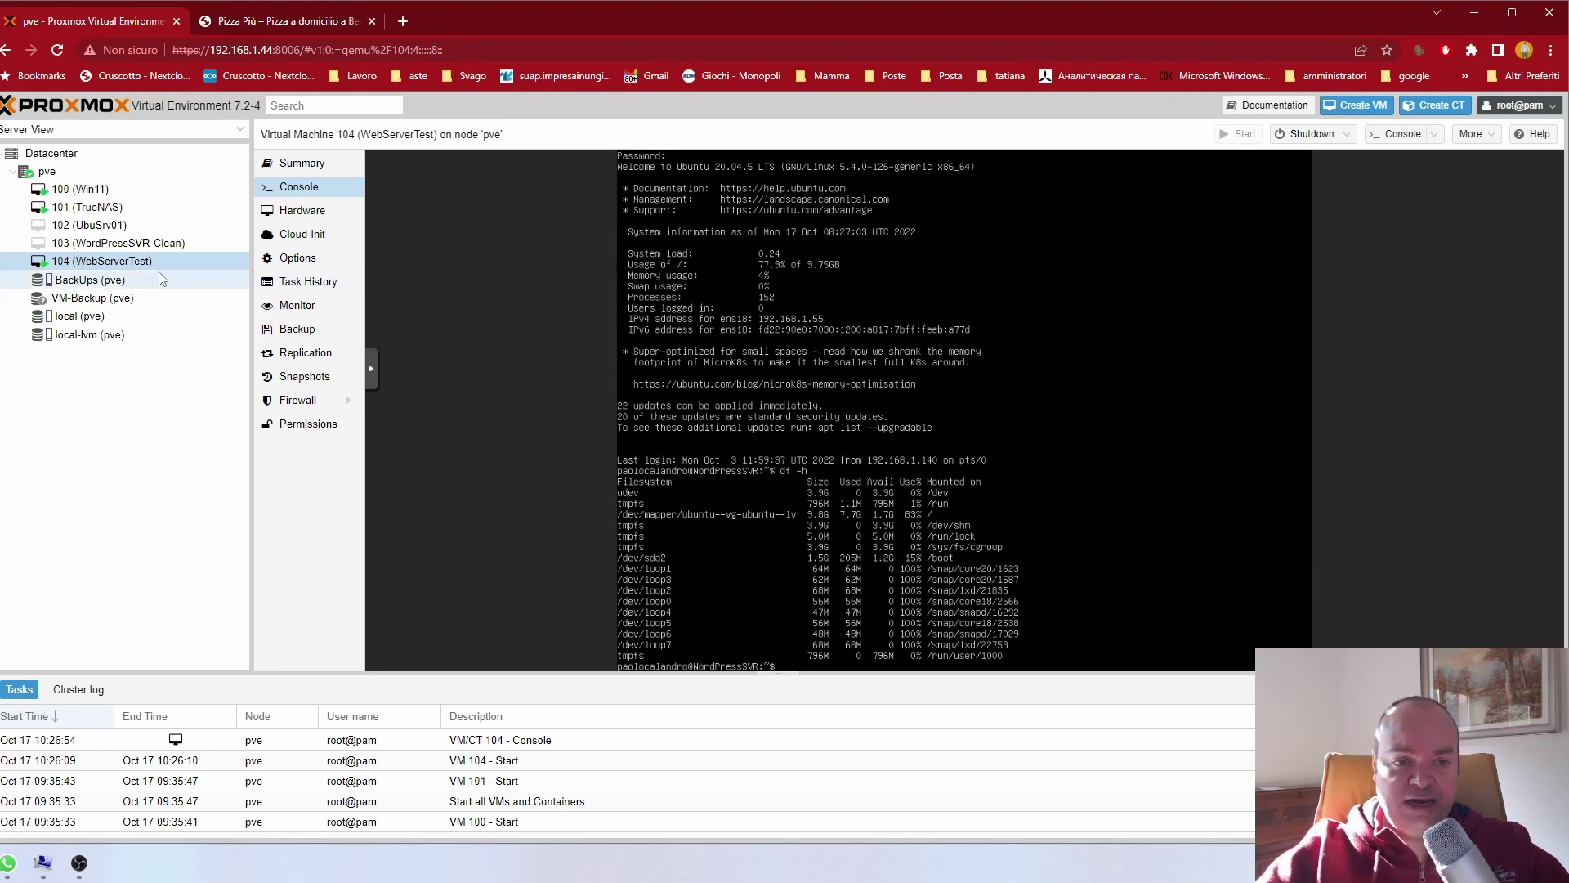
pyautogui.click(301, 211)
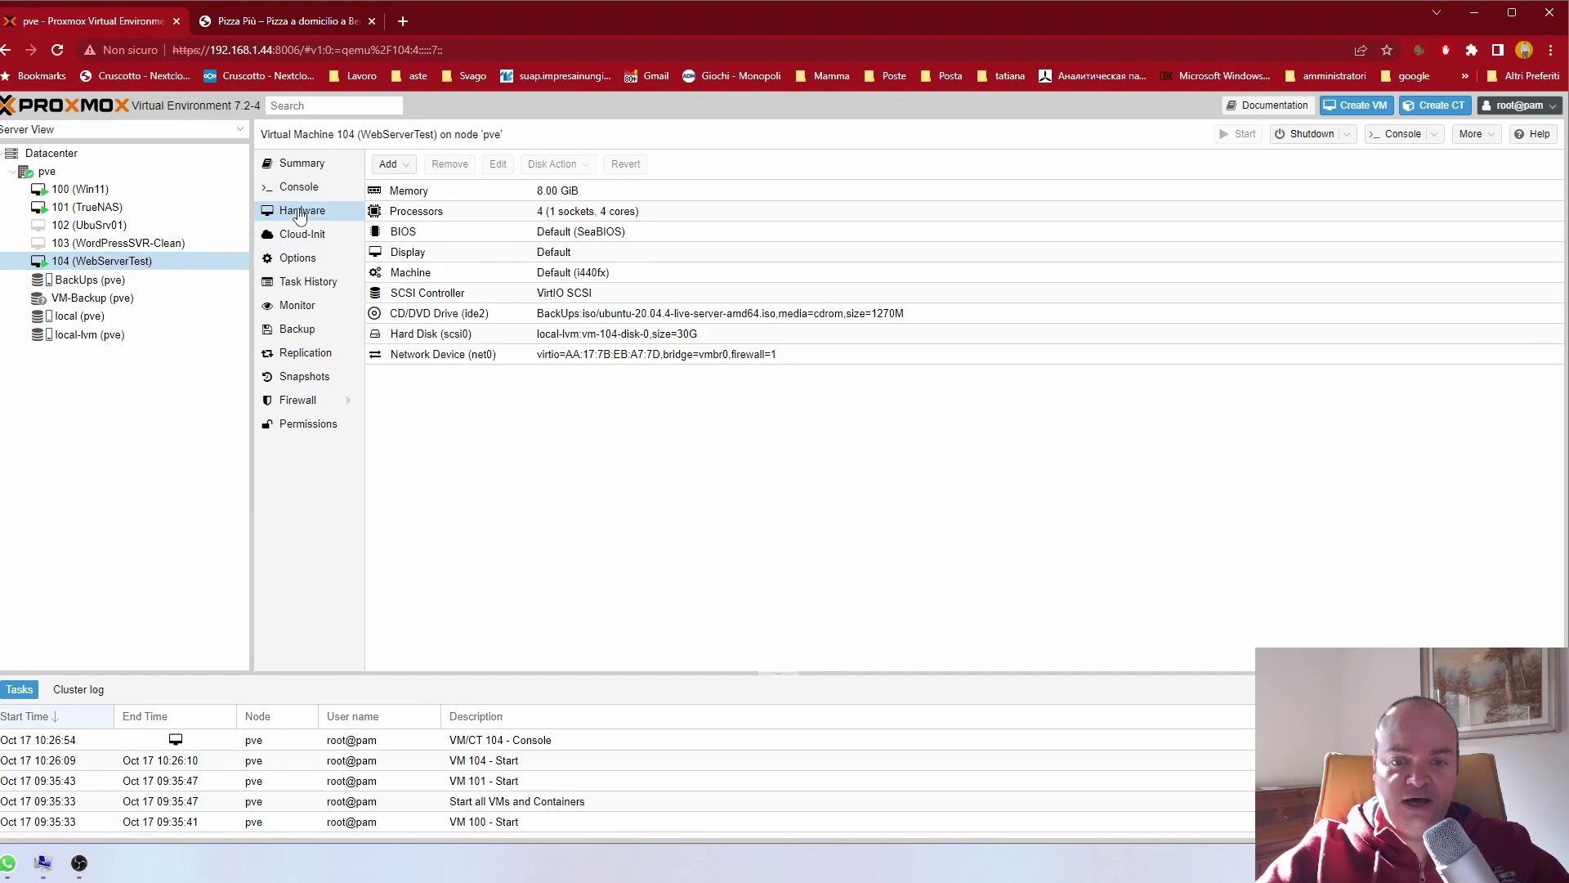
pyautogui.click(645, 336)
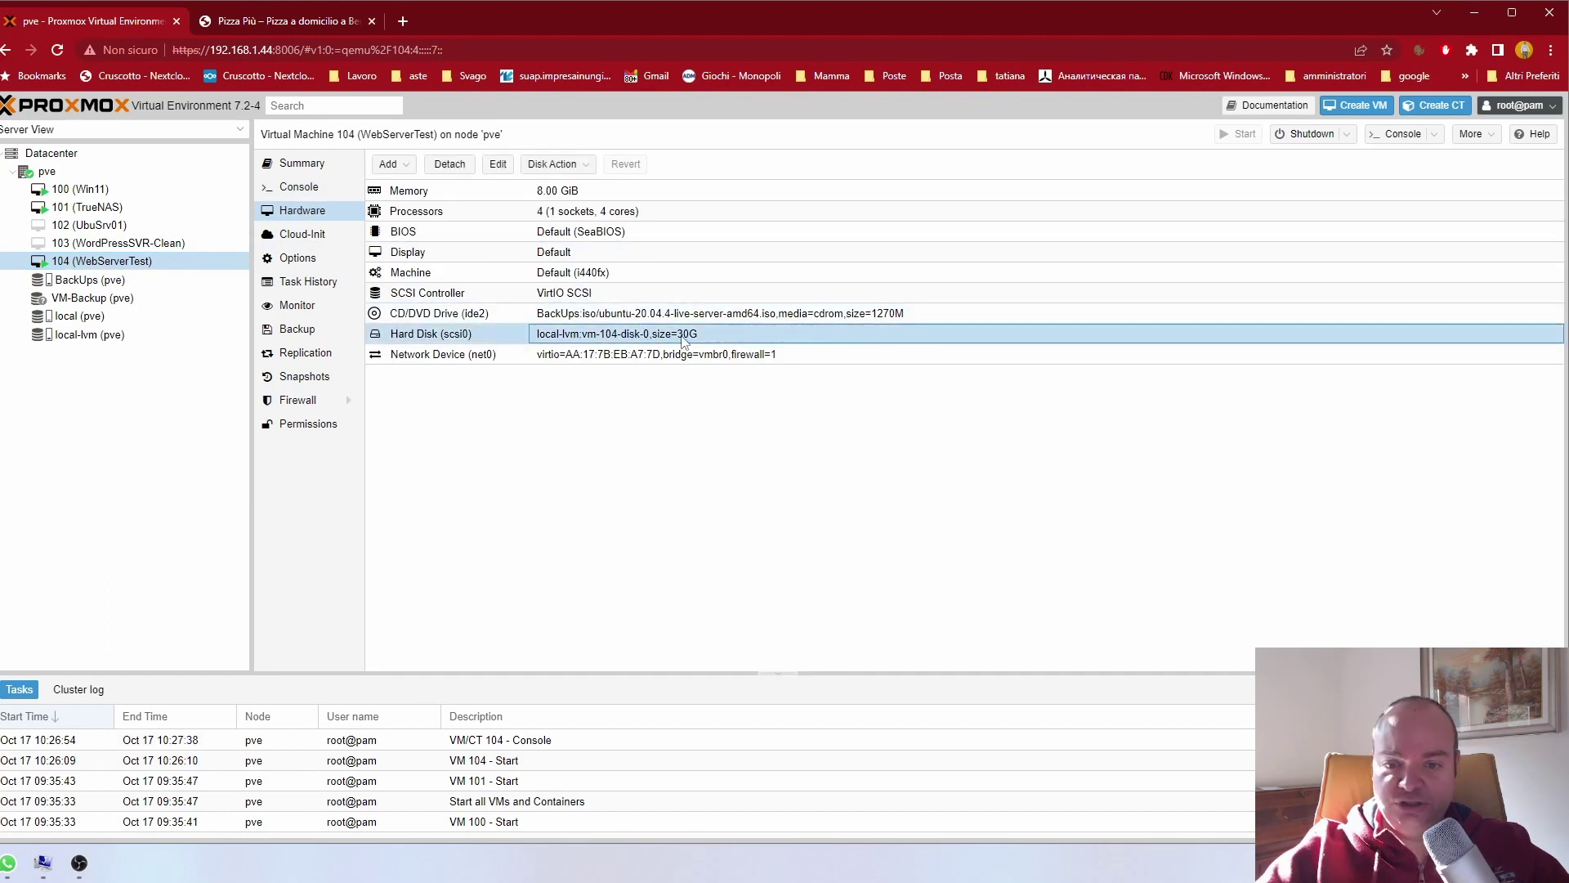
pyautogui.doubleClick(685, 339)
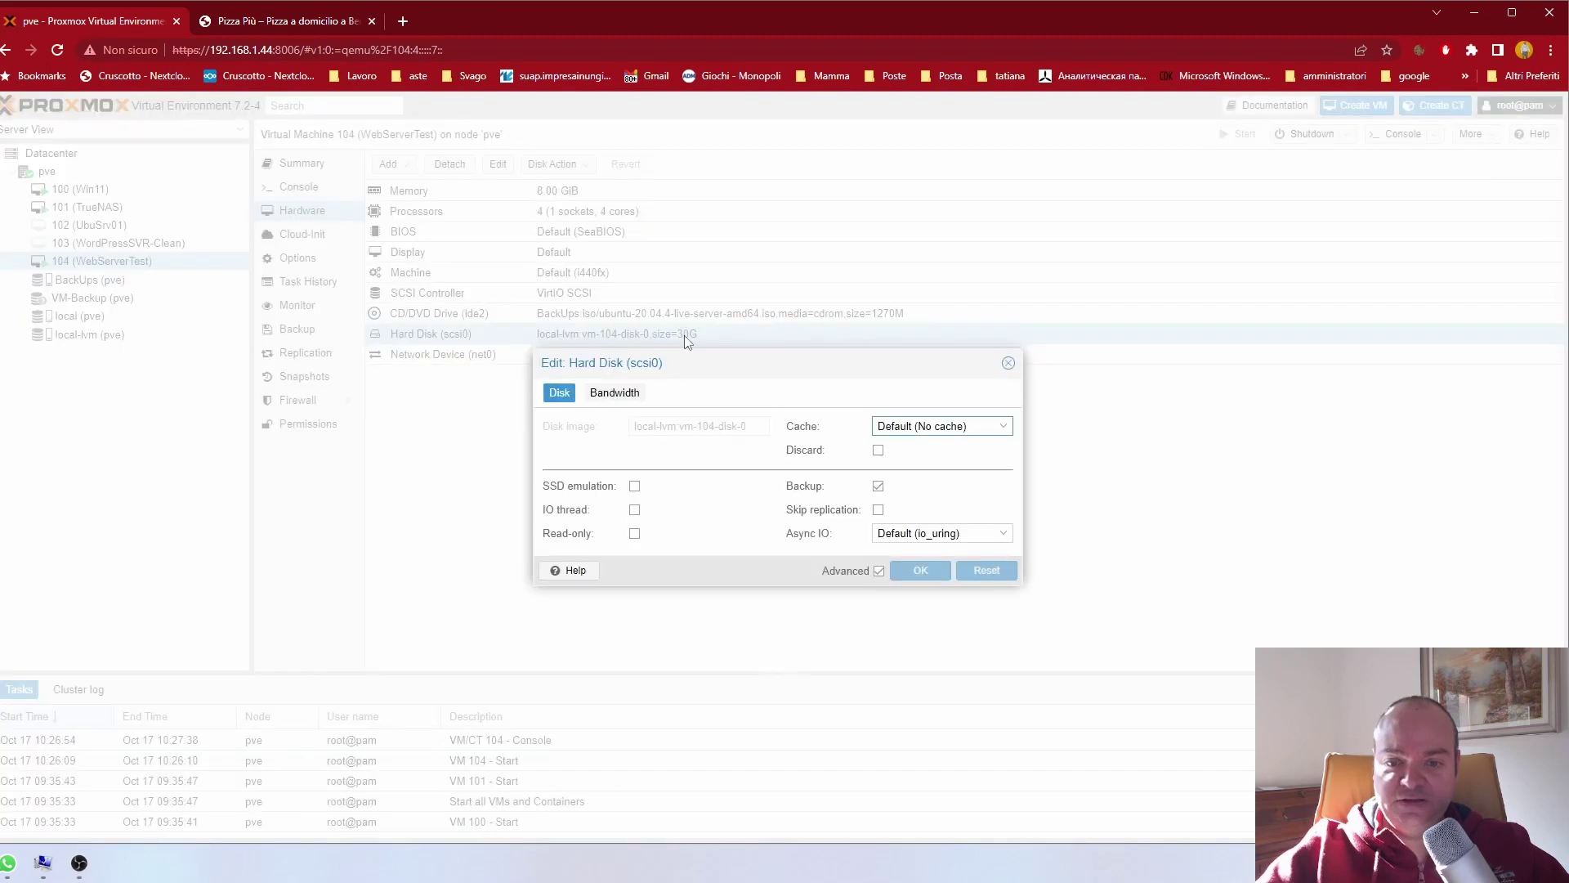
pyautogui.click(1007, 363)
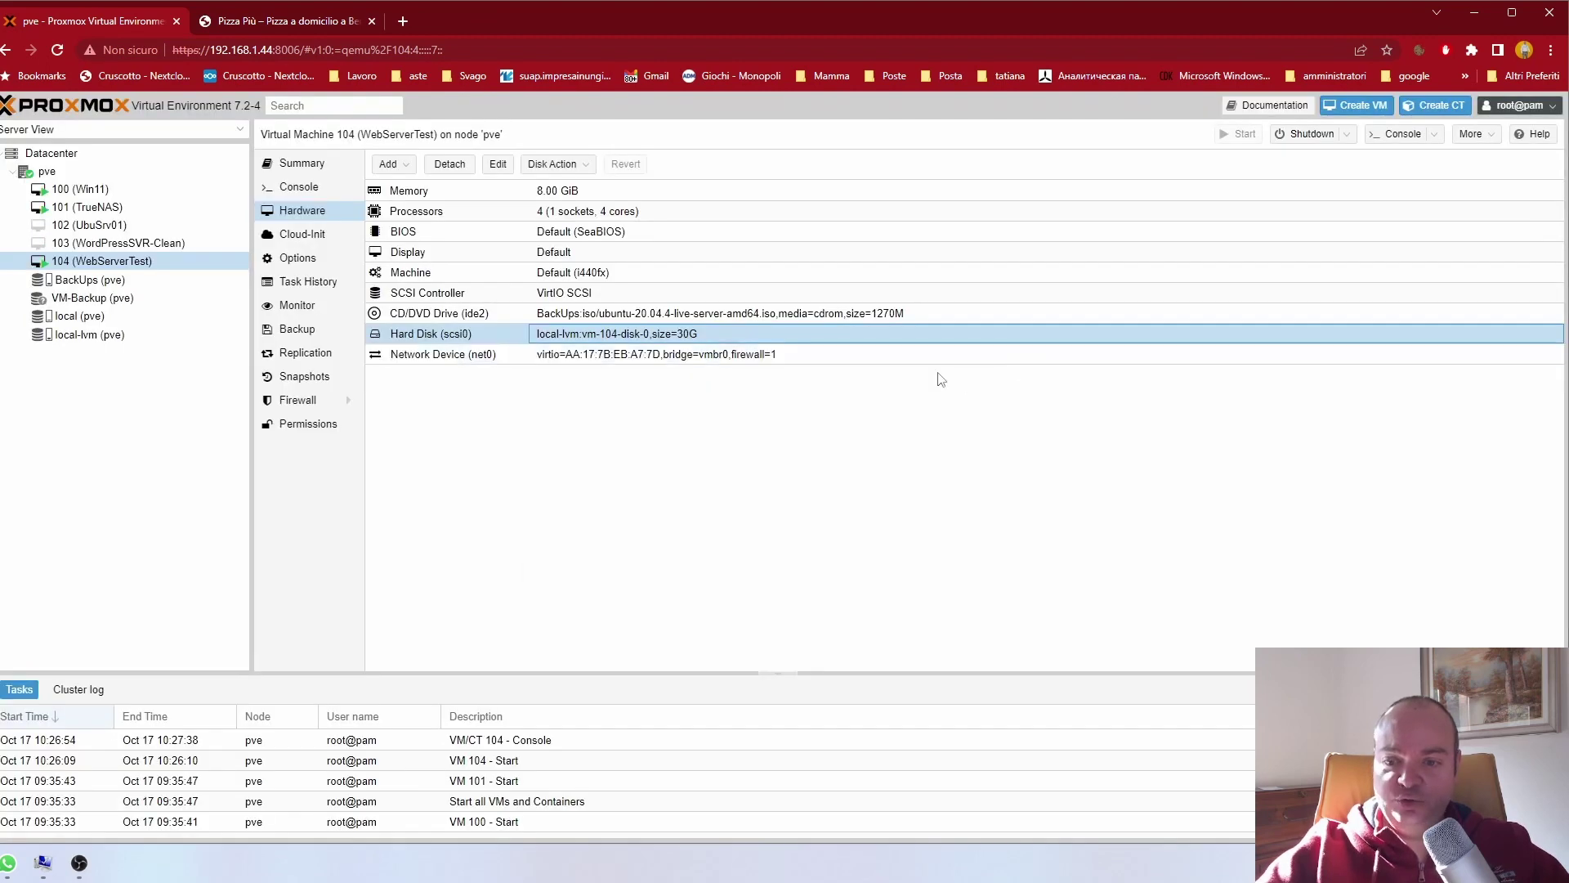
pyautogui.click(286, 189)
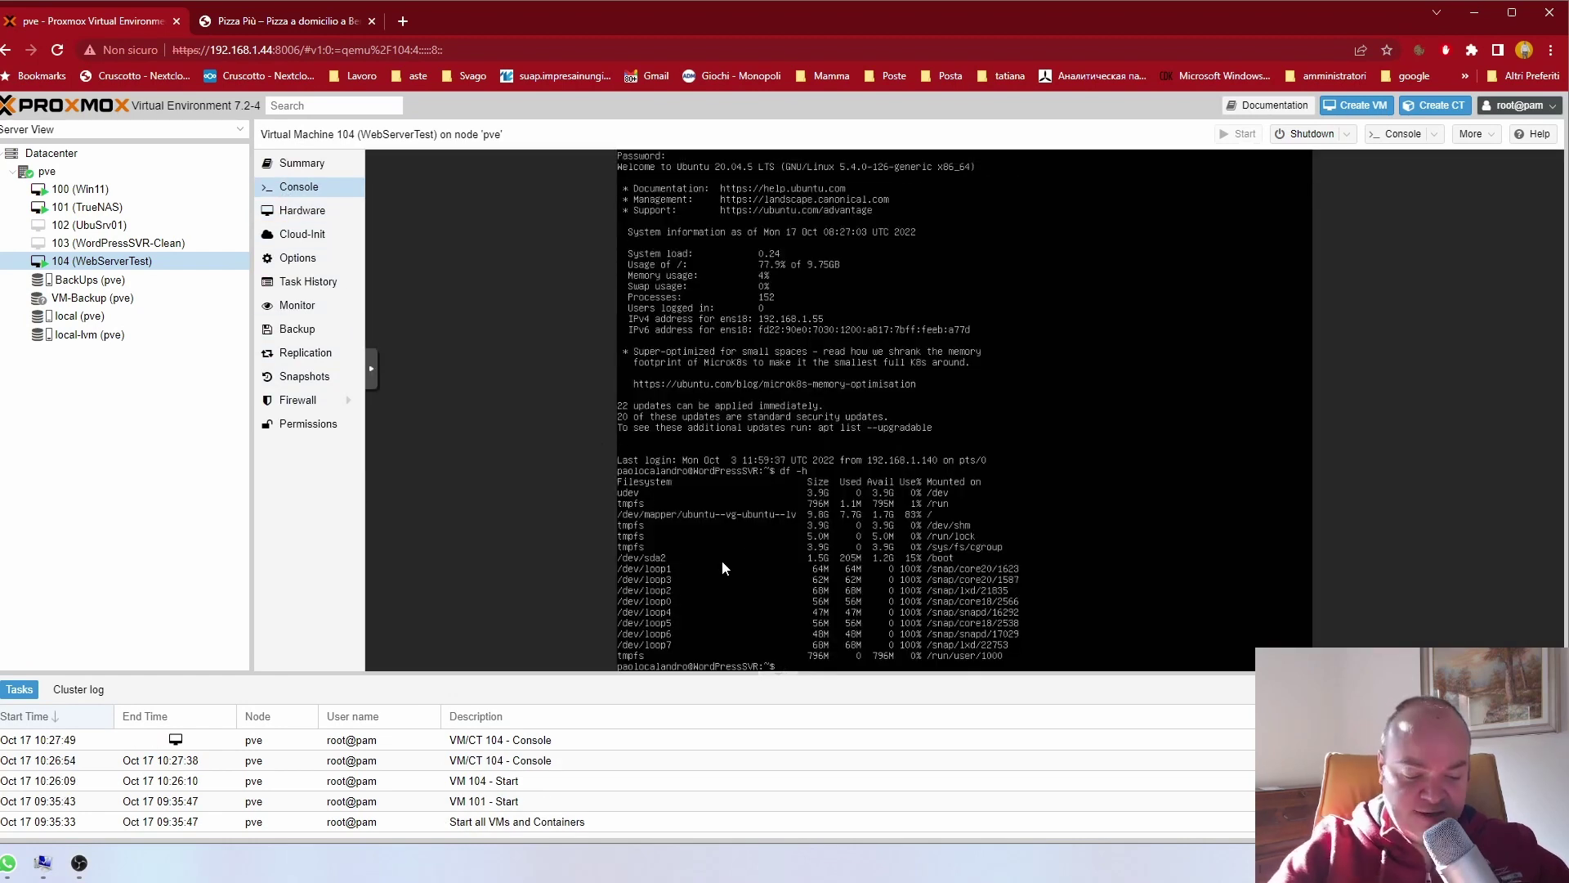
# Step: Run fdisk -l, switch to root with su -, and run fdisk -l again as root
pyautogui.write('fdisk')
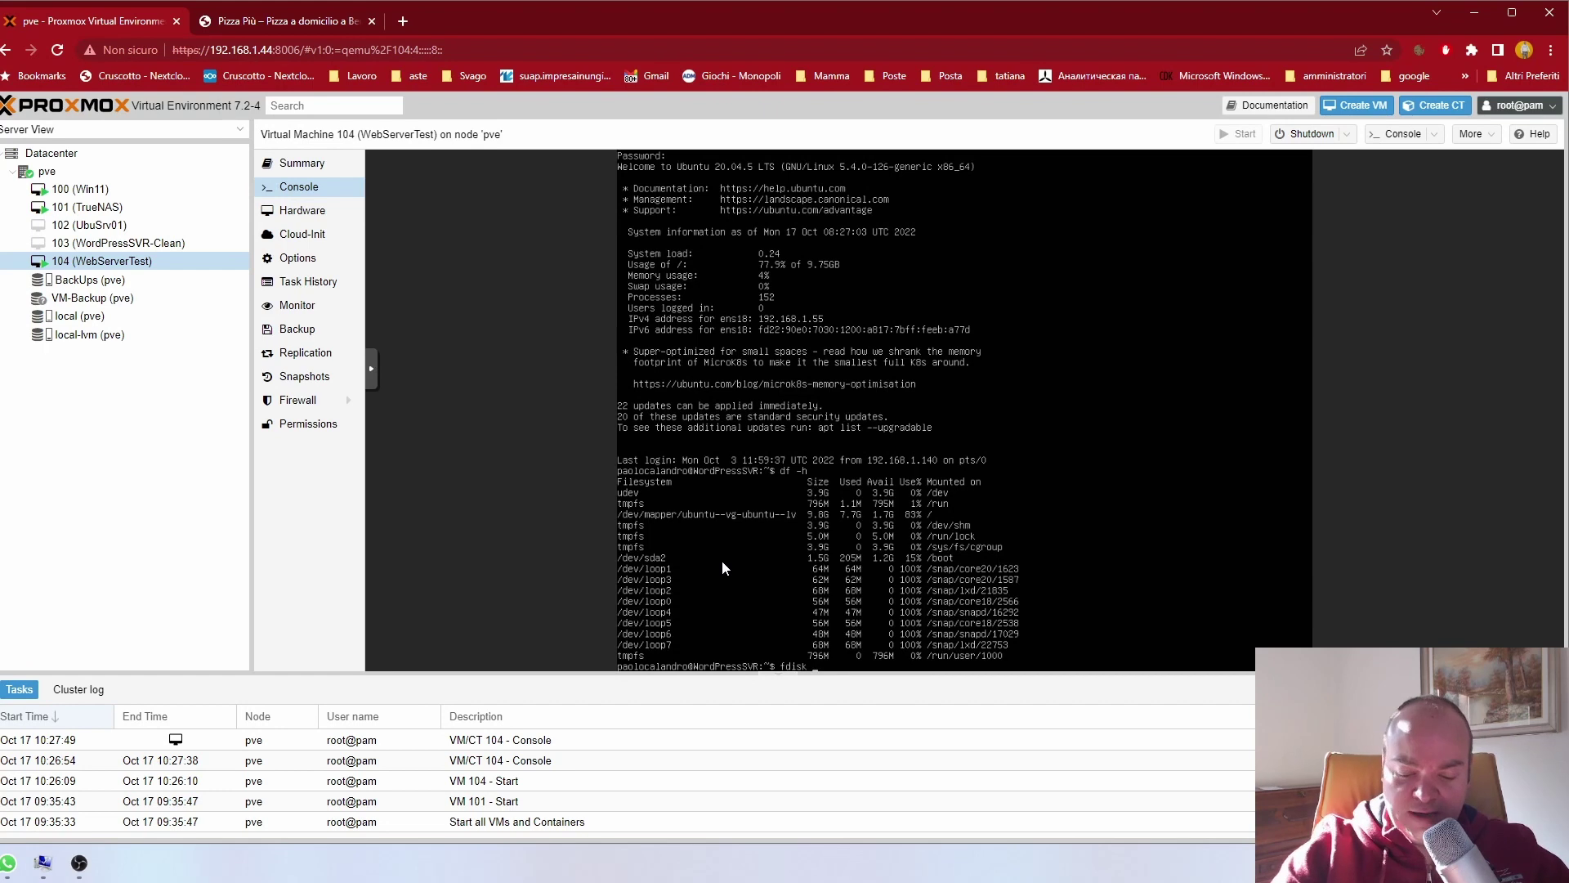
pyautogui.write(' -l')
pyautogui.press('Return')
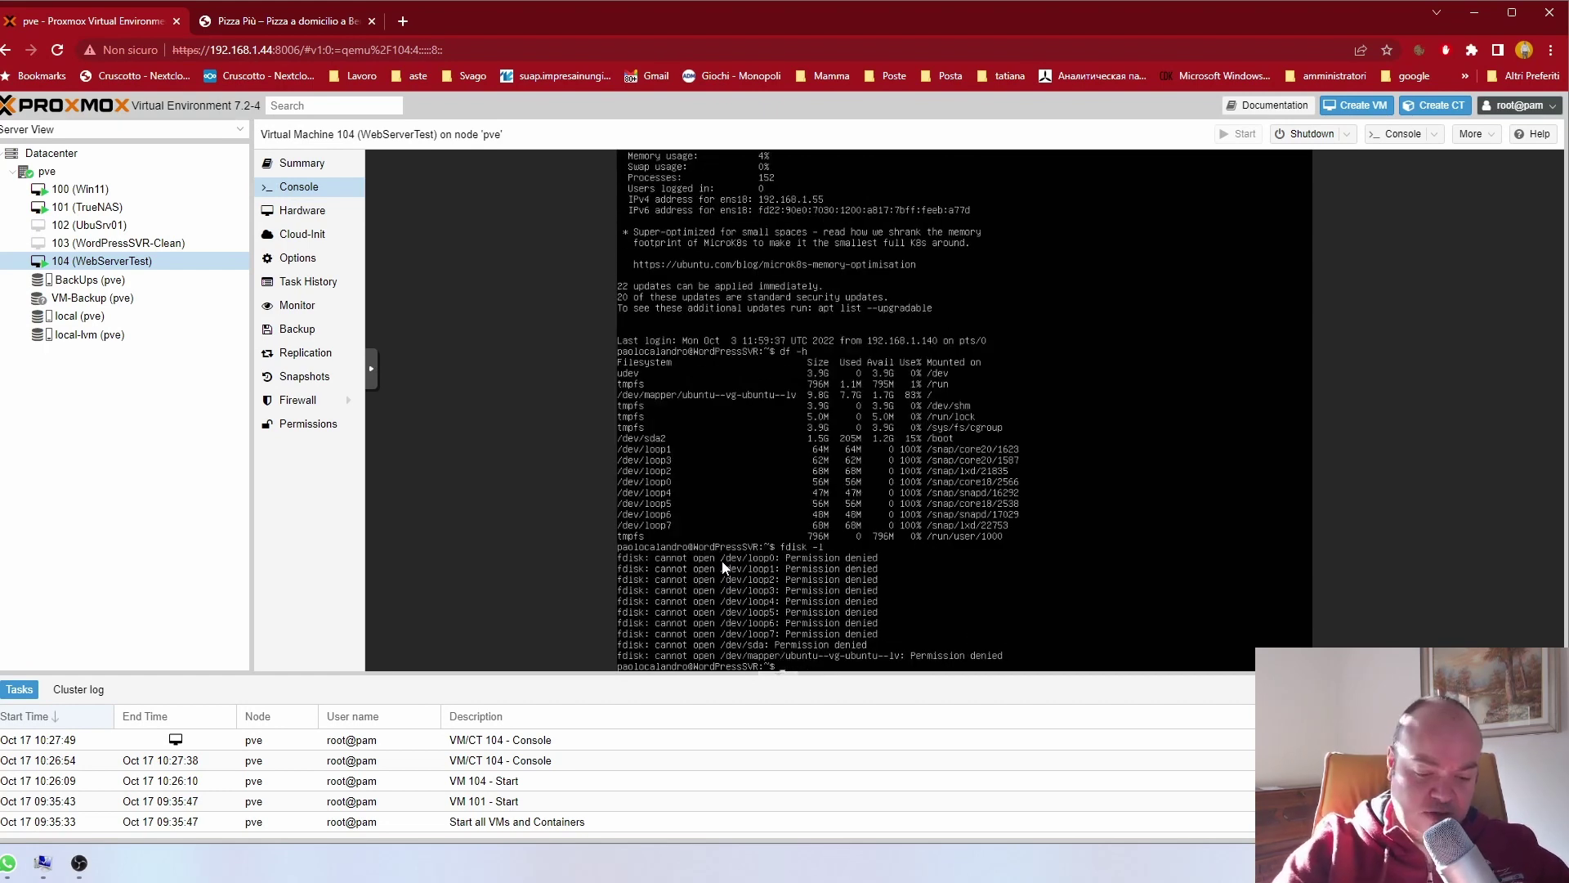
pyautogui.write('su')
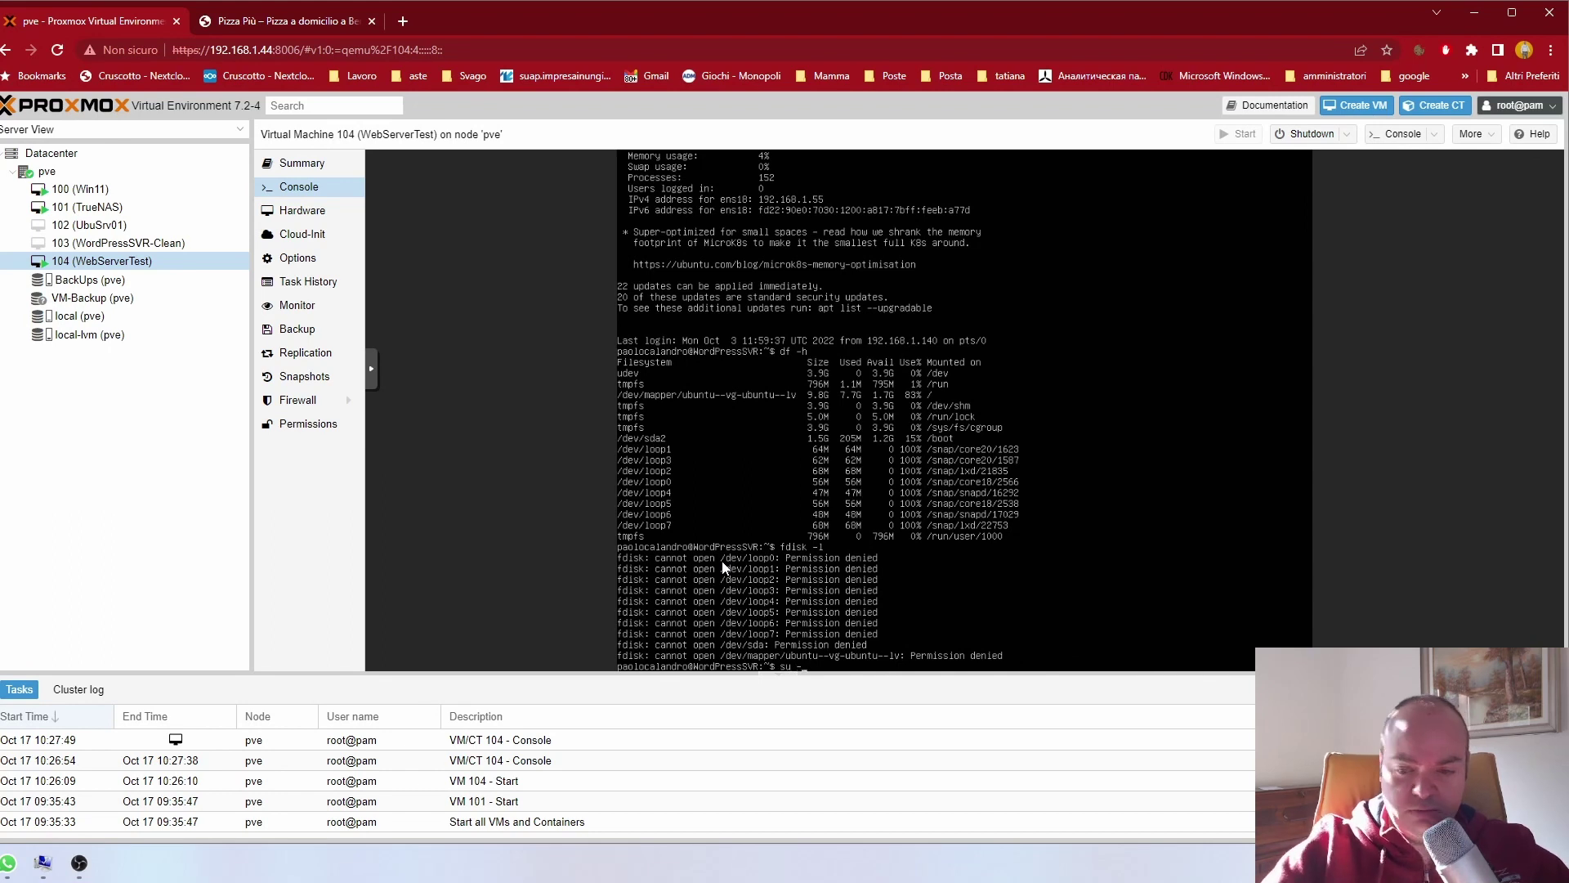
pyautogui.write(' -')
pyautogui.press('Return')
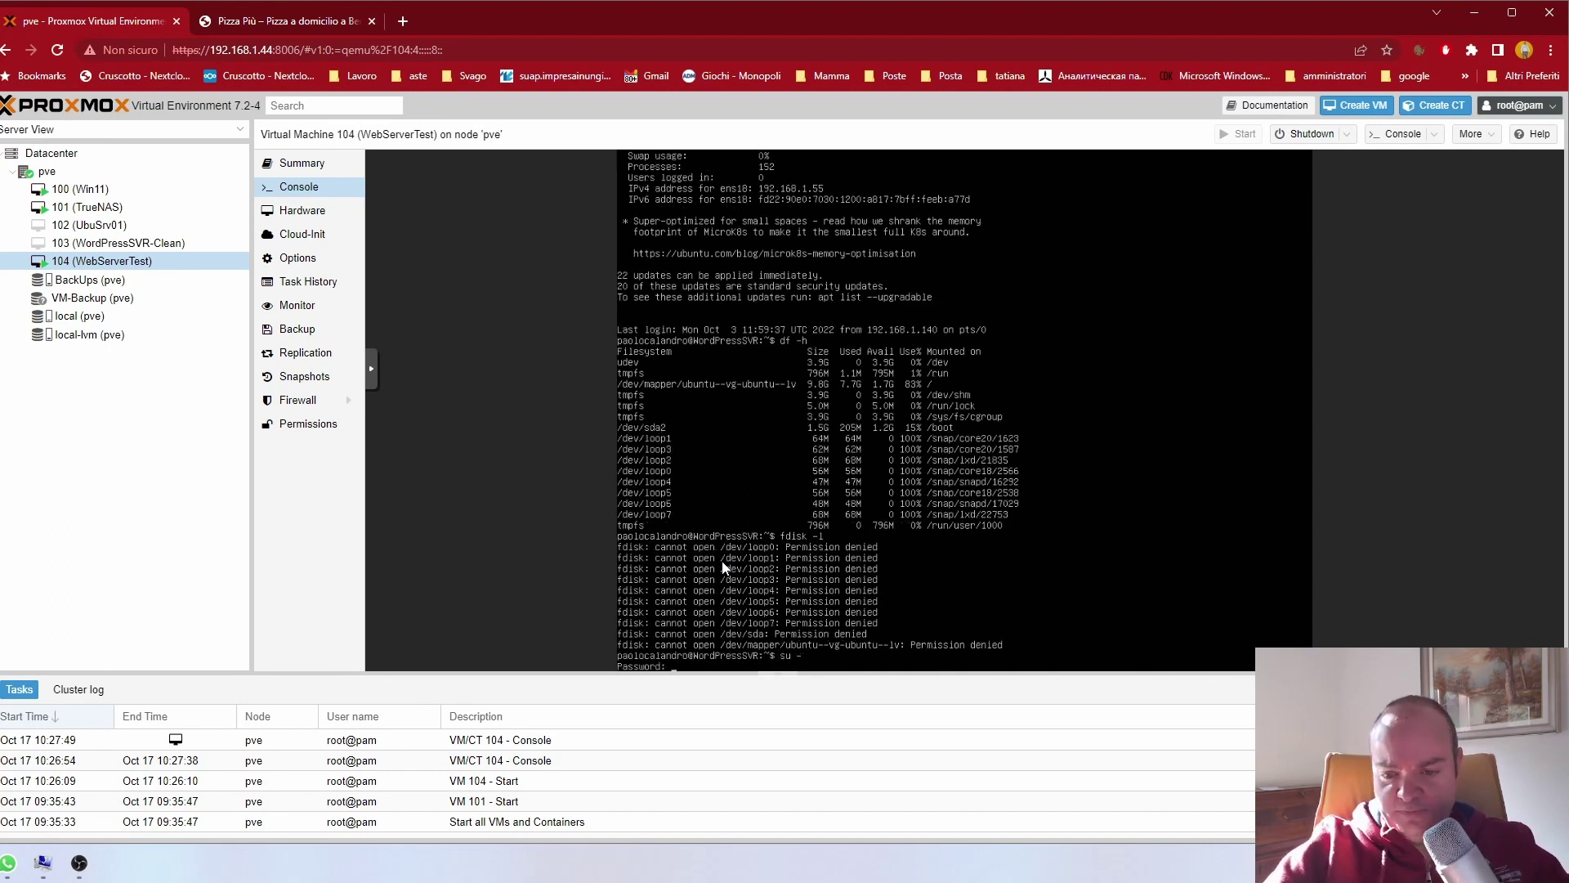
pyautogui.press('Return')
pyautogui.write('fdisk')
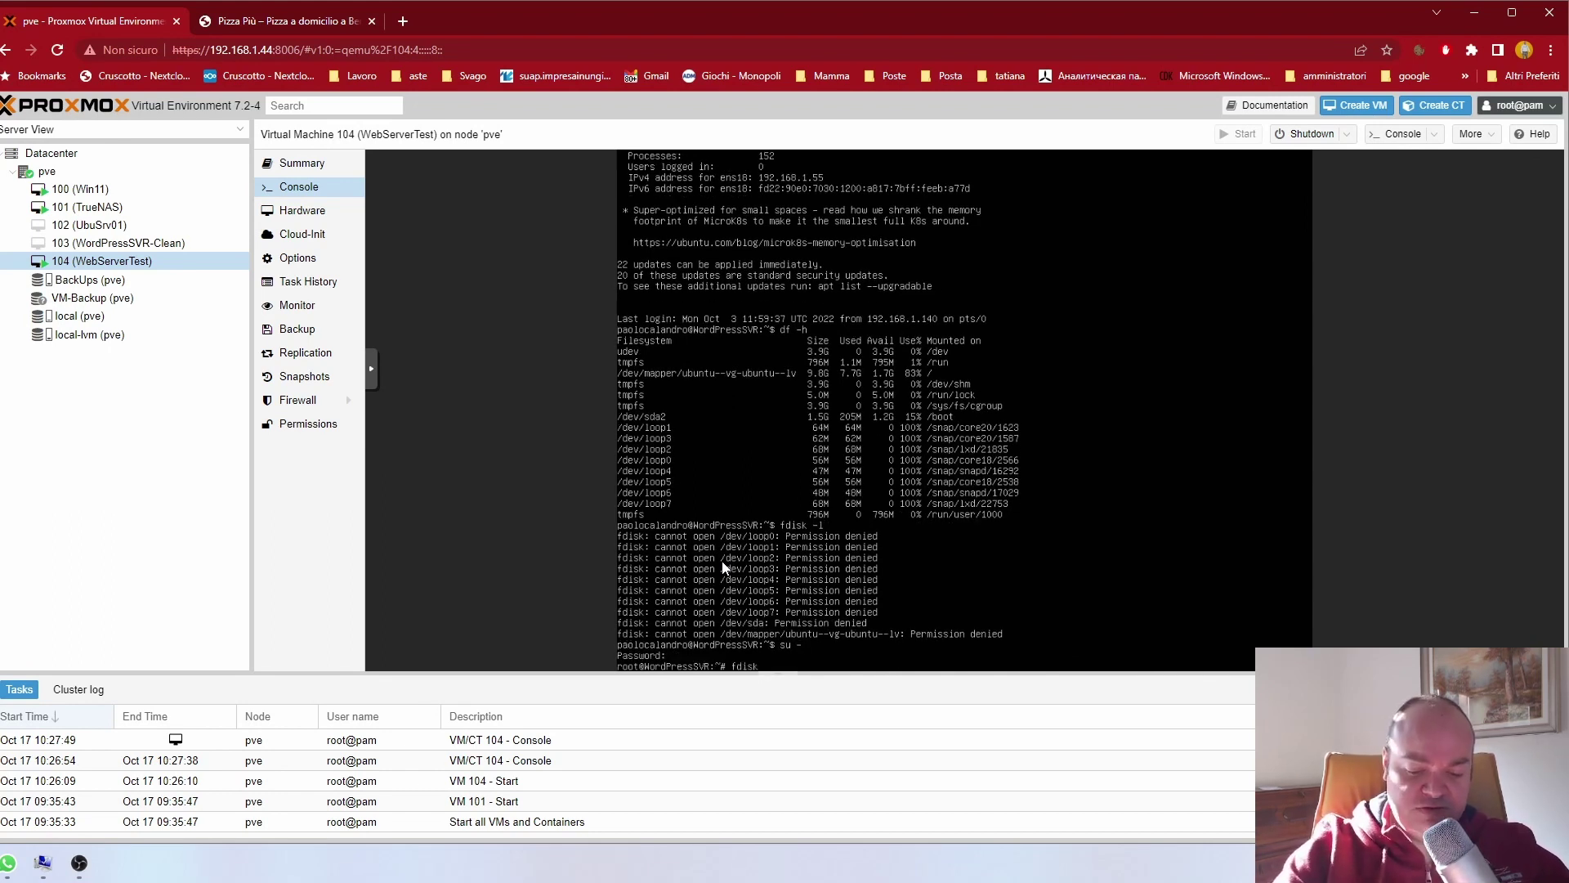
pyautogui.write(' -l')
pyautogui.press('Return')
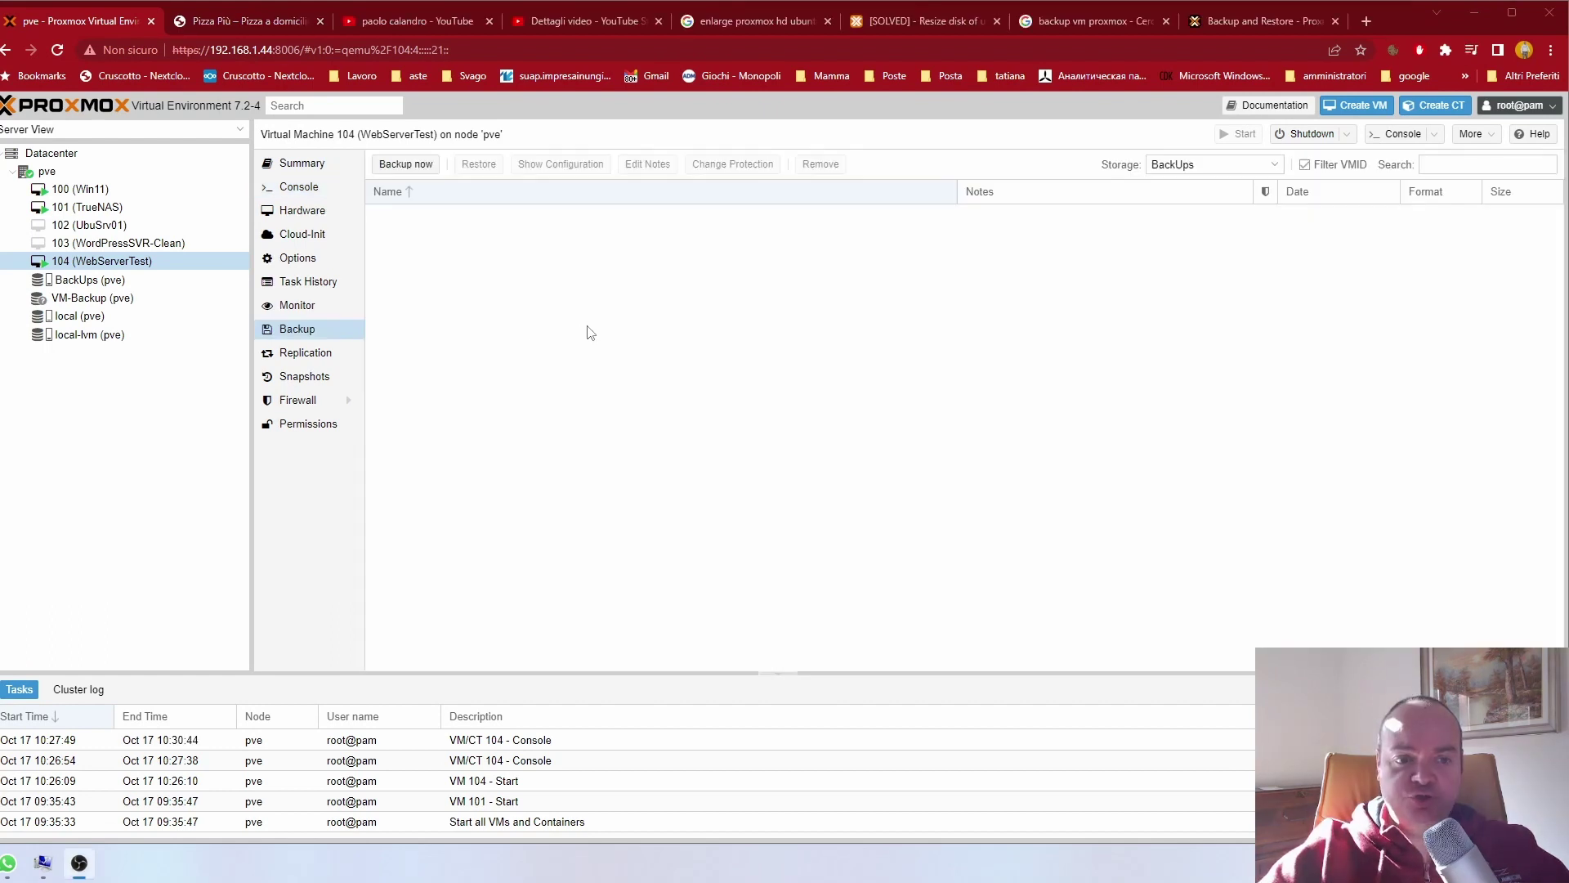
# Step: Back up VM 104 now in Snapshot mode with ZSTD (fast and good) compression
pyautogui.click(400, 165)
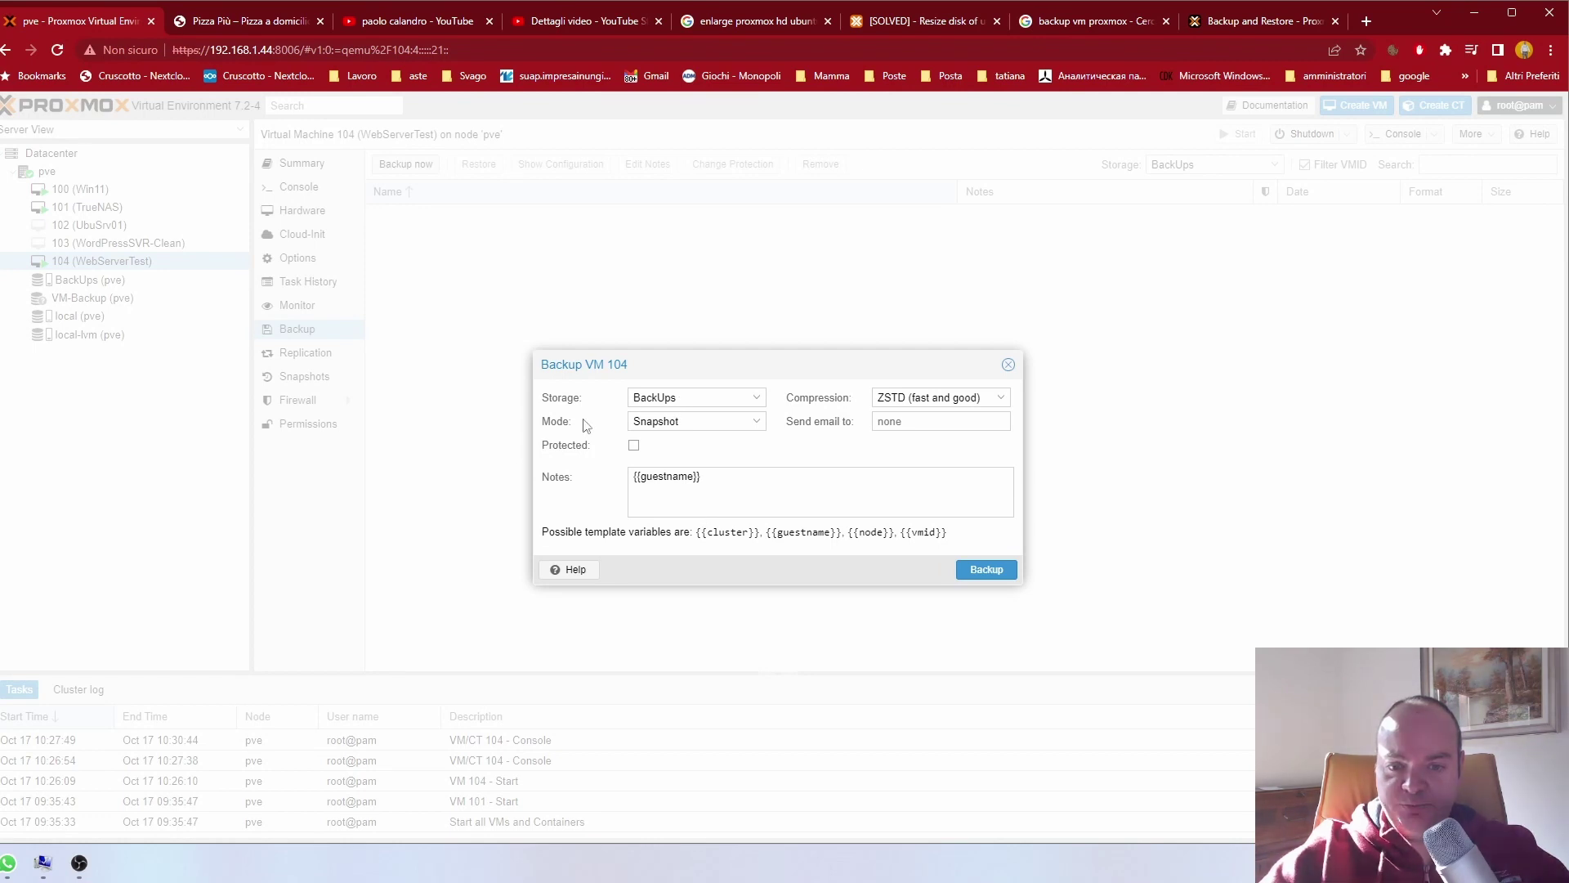
pyautogui.click(702, 418)
pyautogui.click(702, 419)
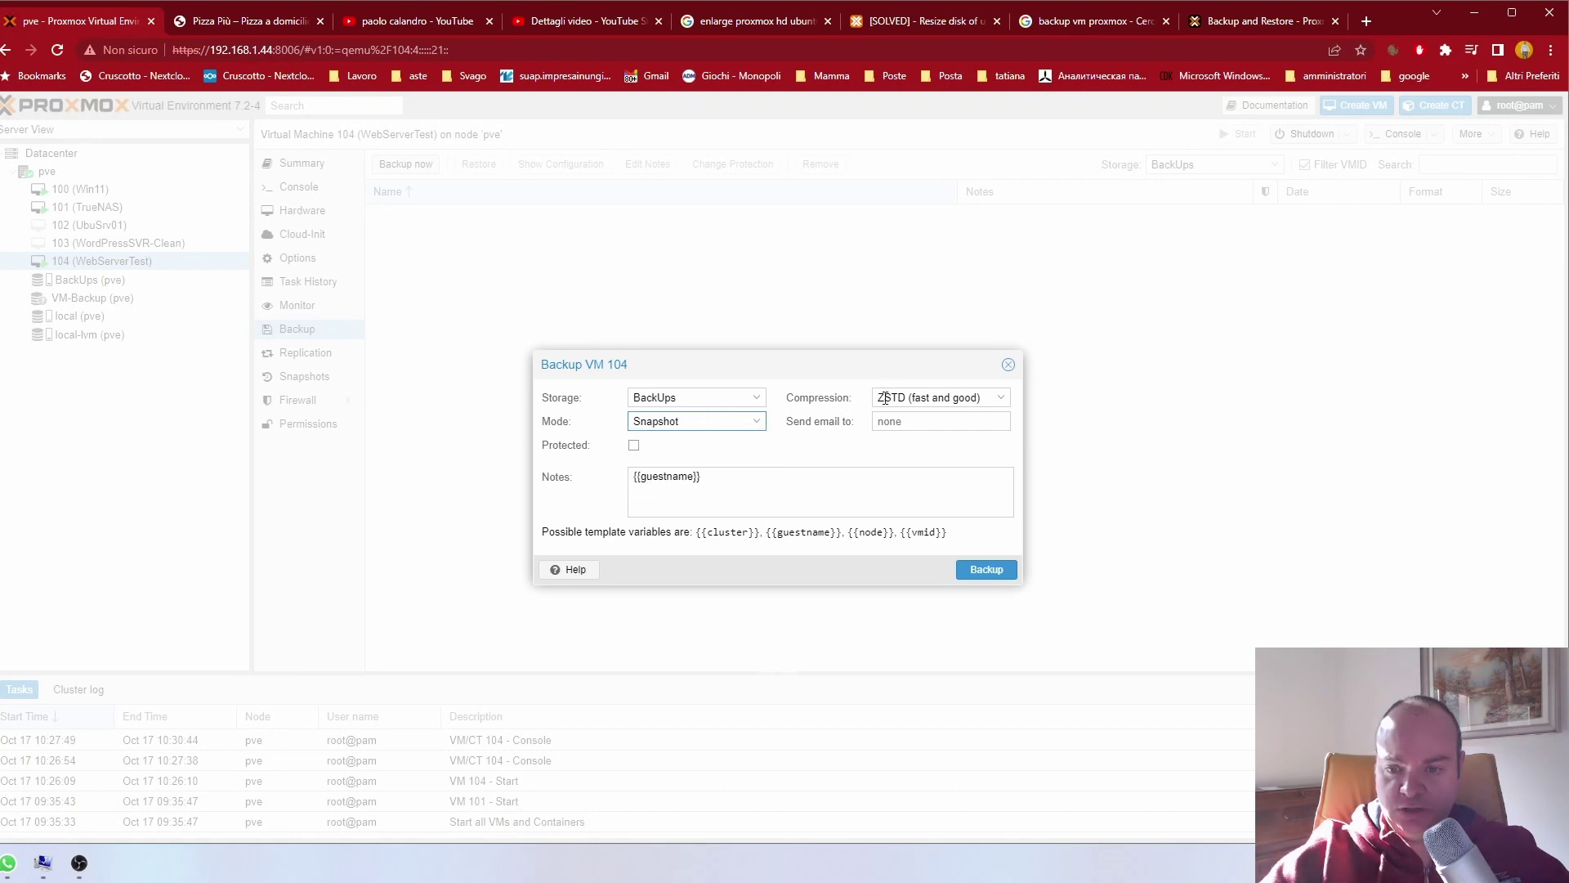
pyautogui.click(898, 396)
pyautogui.click(898, 396)
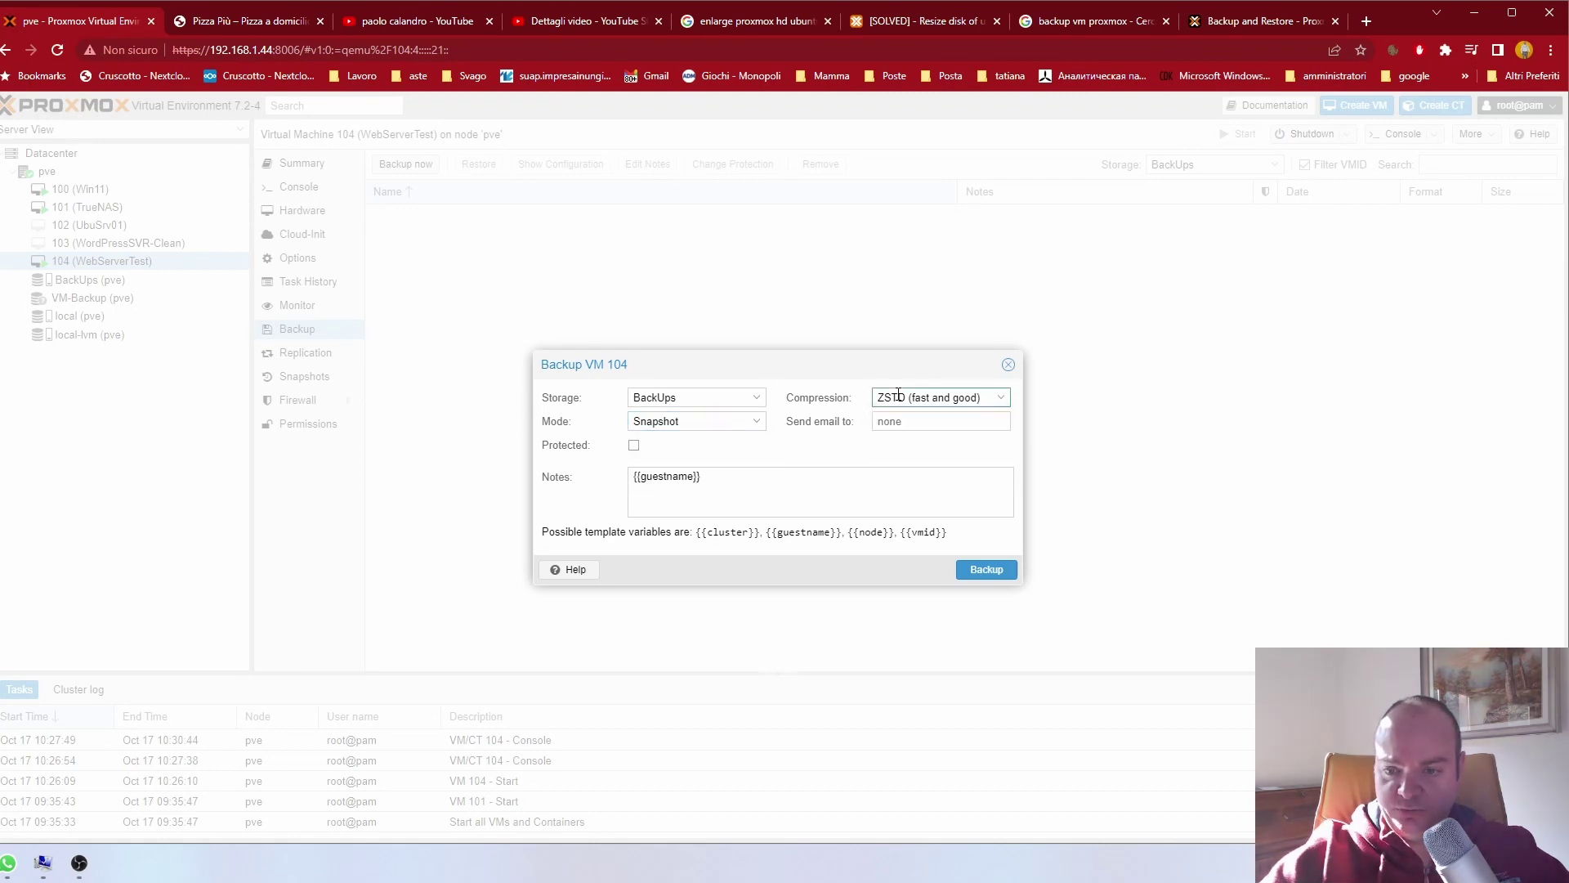
pyautogui.click(988, 569)
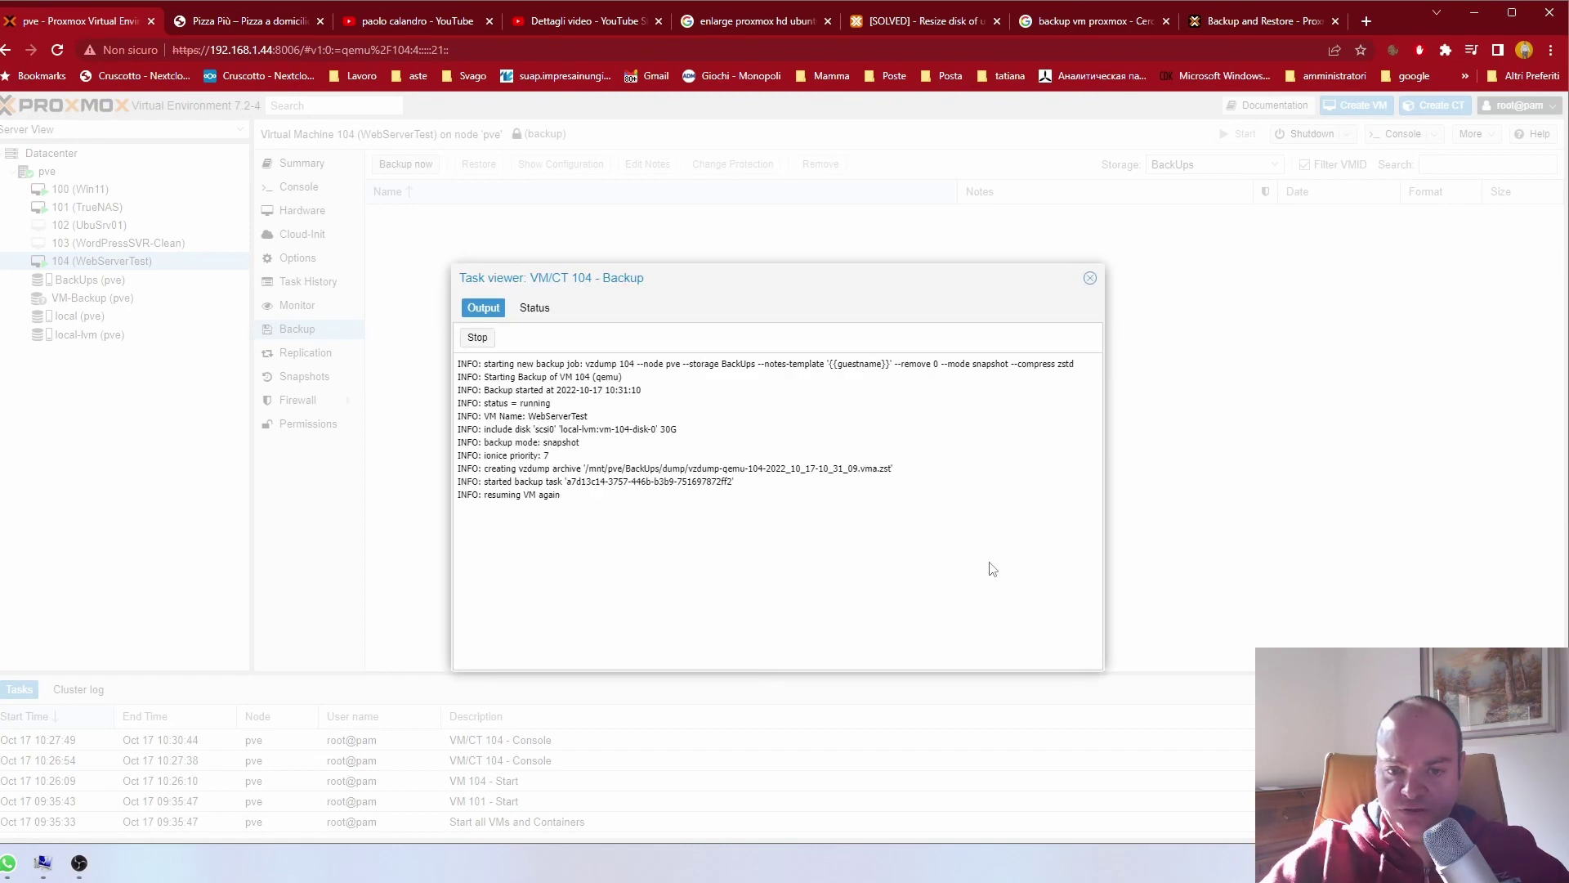